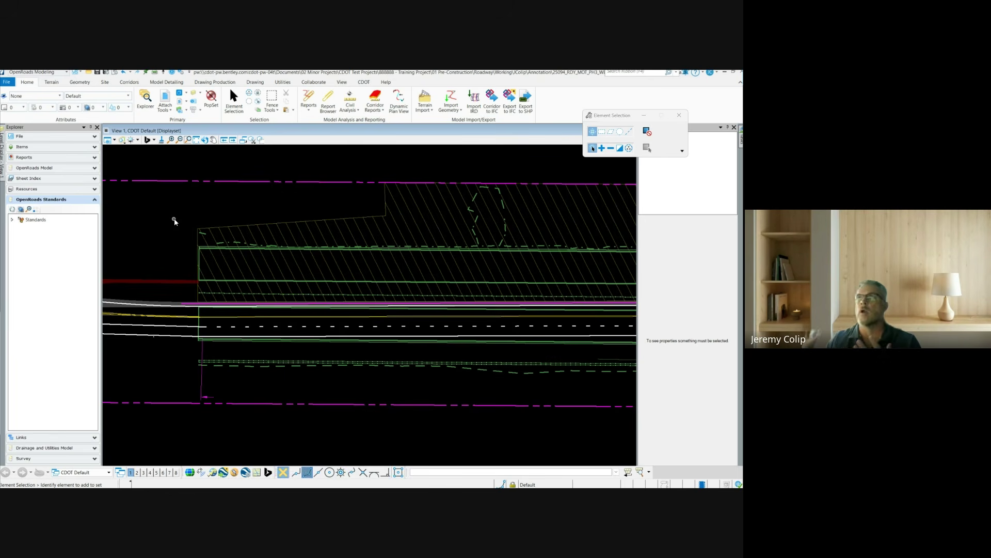
Show the drawing production tools and expand the active DGN file's entries in a widened OpenRoads Standards tree
{"action": "left_click", "coordinate": [188, 140]}
{"action": "left_click", "coordinate": [215, 82]}
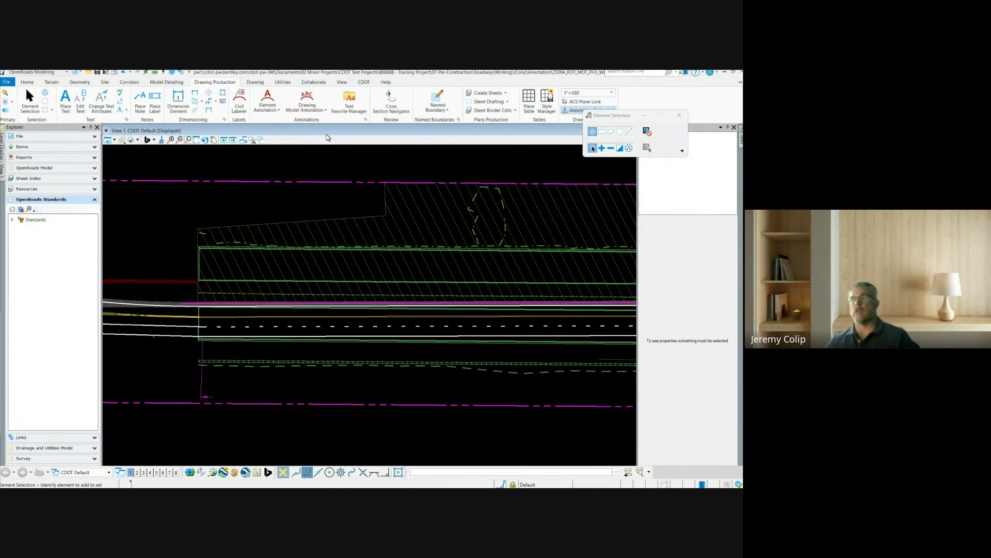
{"action": "left_click", "coordinate": [10, 221]}
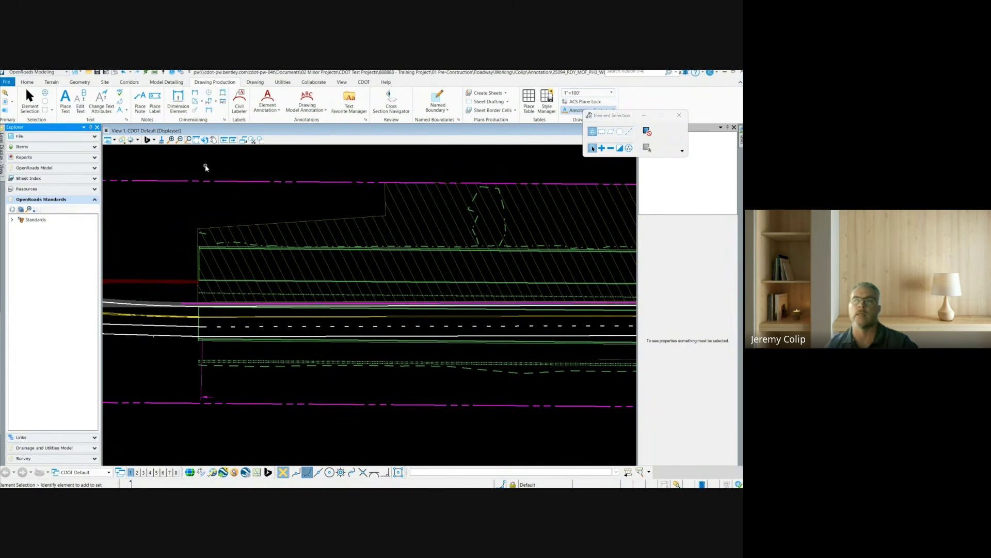
{"action": "left_click", "coordinate": [37, 221]}
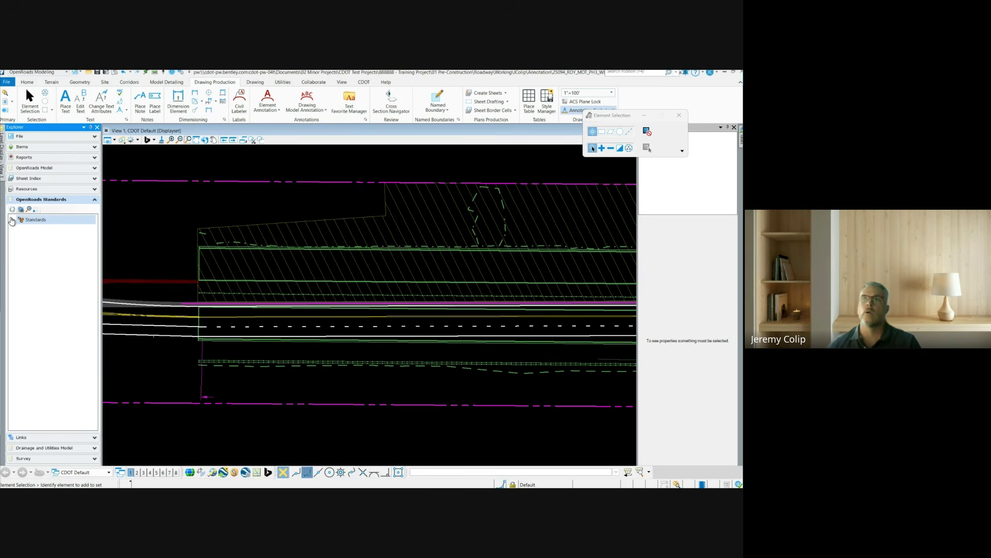
{"action": "left_click", "coordinate": [12, 220]}
{"action": "left_click", "coordinate": [19, 238]}
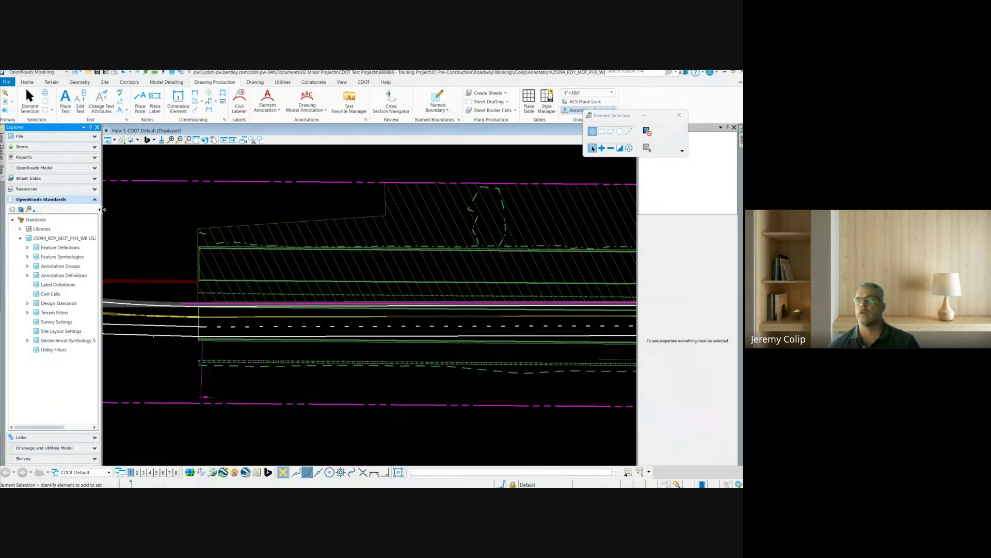
{"action": "left_click_drag", "start_coordinate": [102, 209], "coordinate": [133, 209]}
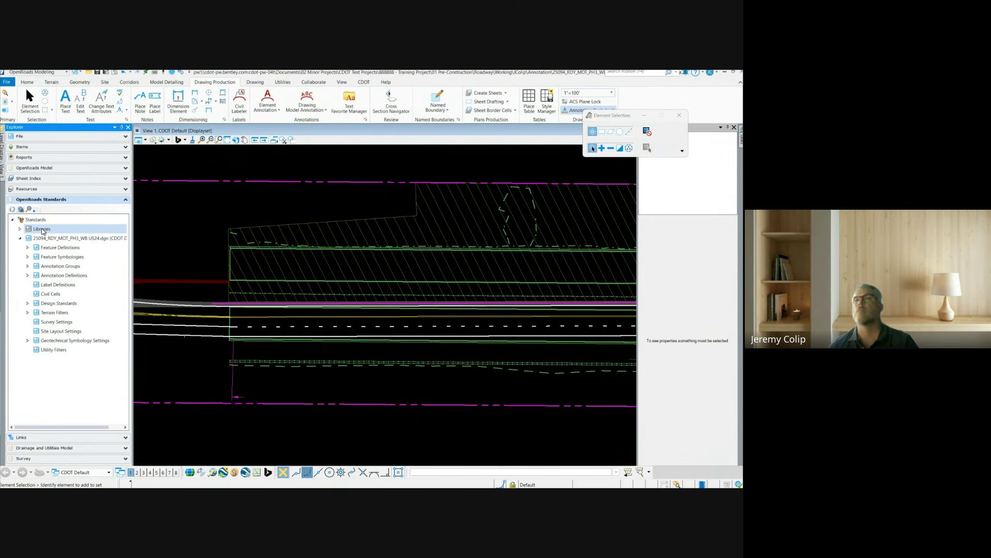
Examine the existing linear plan annotation definitions in the DGN file, including the actions available for the Bearing Label
{"action": "left_click", "coordinate": [28, 275]}
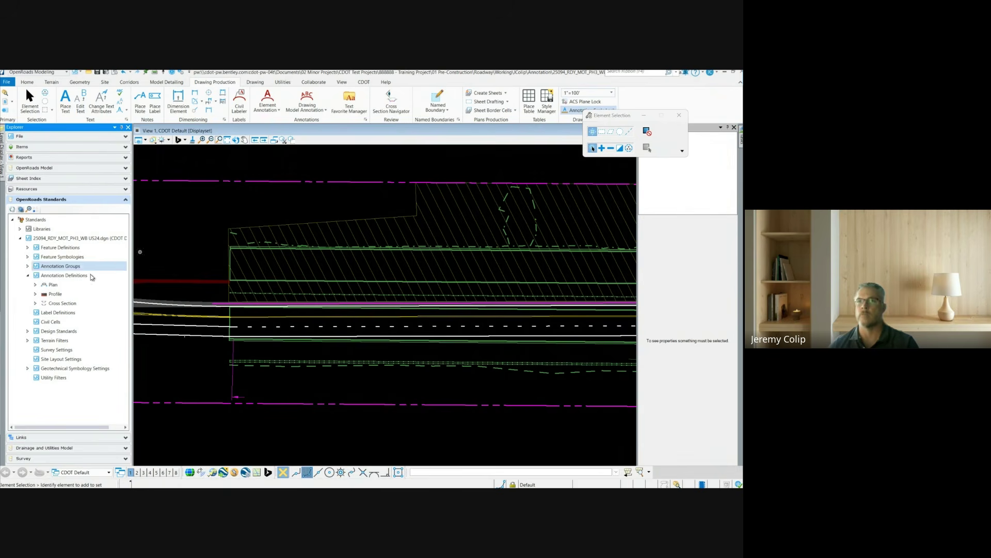
{"action": "left_click", "coordinate": [36, 285]}
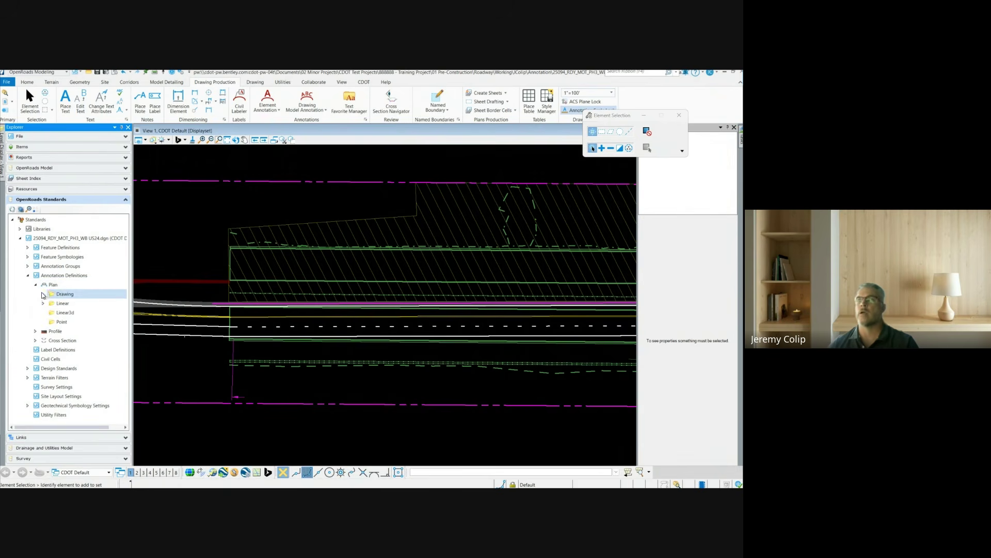
{"action": "left_click", "coordinate": [44, 303]}
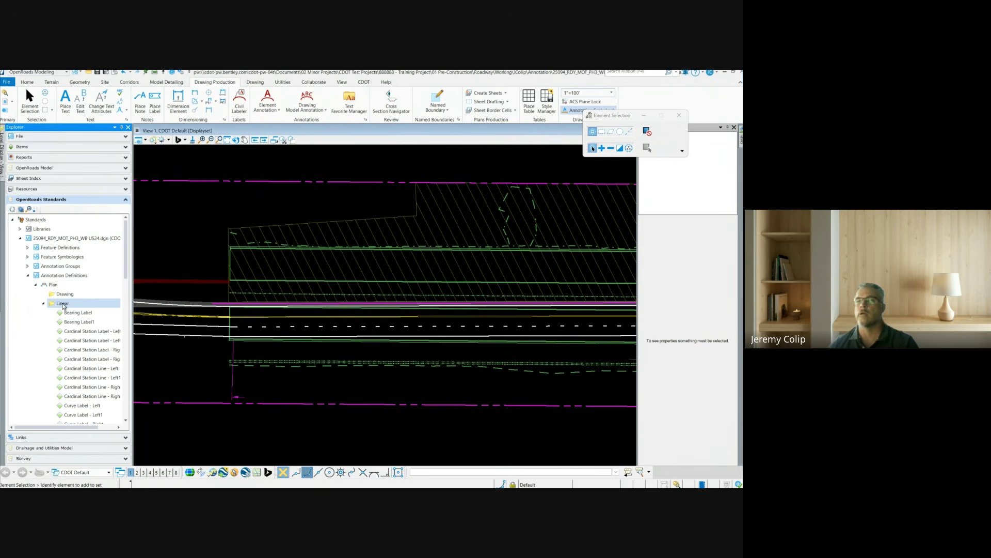
{"action": "left_click", "coordinate": [62, 304]}
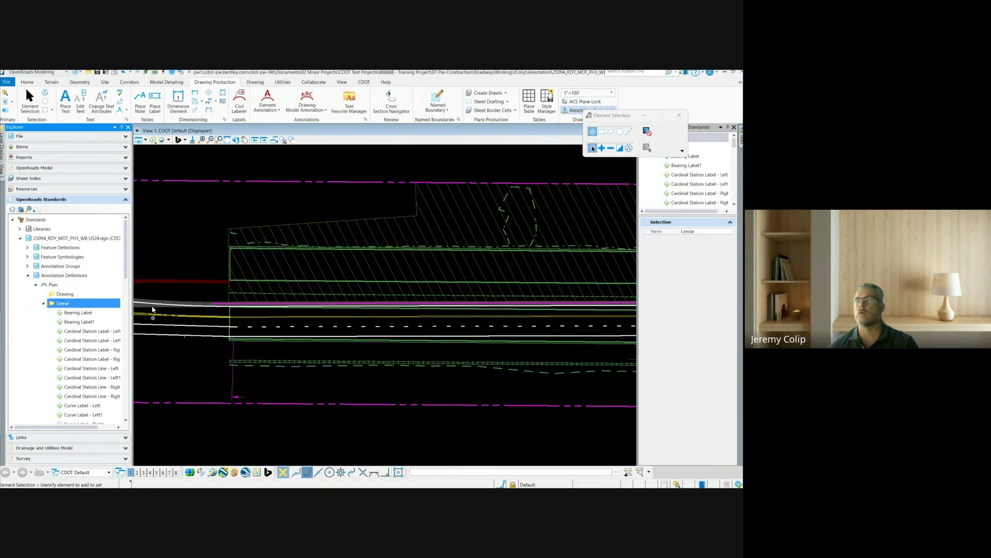
{"action": "scroll", "coordinate": [198, 262], "scroll_direction": "down", "scroll_amount": 5}
{"action": "scroll", "coordinate": [77, 360], "scroll_direction": "down", "scroll_amount": 15}
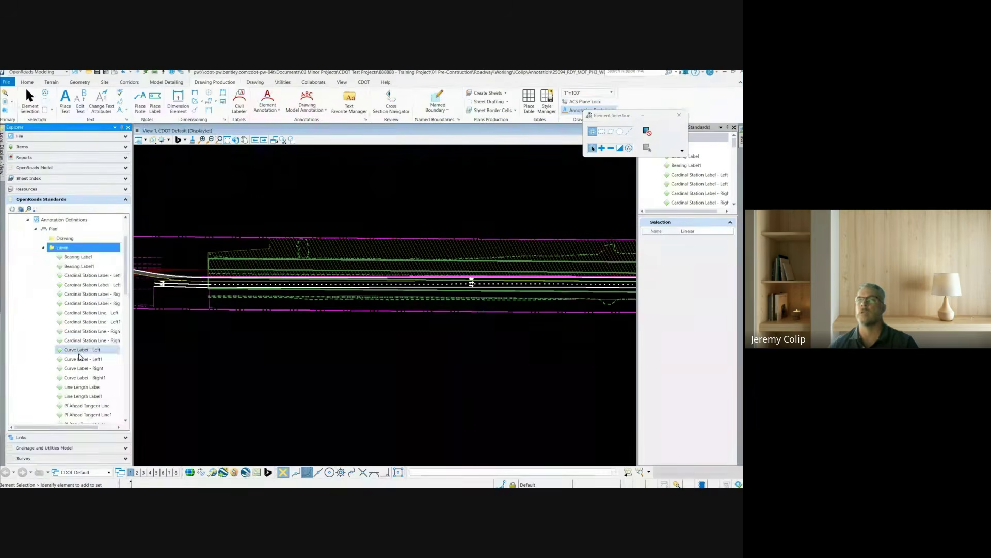
{"action": "scroll", "coordinate": [80, 356], "scroll_direction": "up", "scroll_amount": 20}
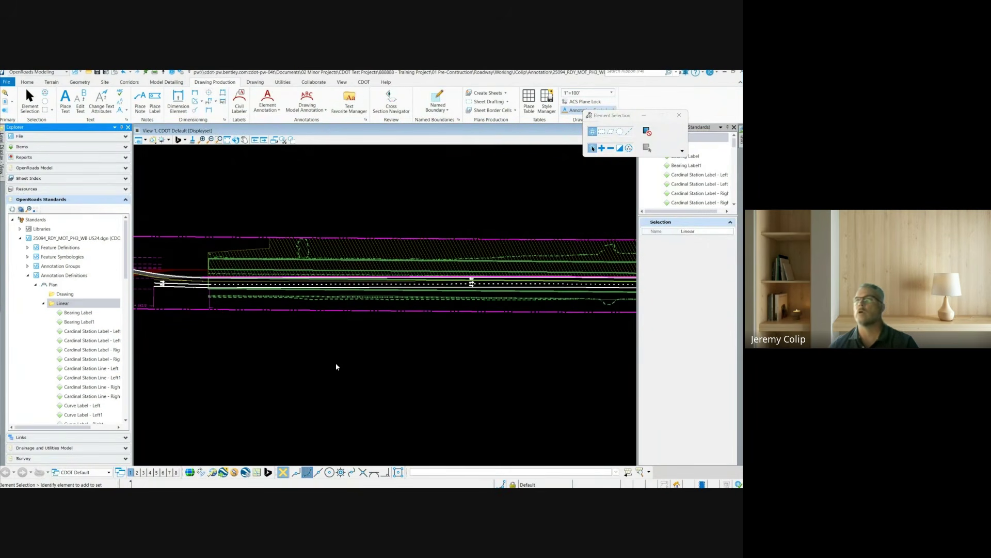
{"action": "left_click", "coordinate": [94, 313]}
{"action": "right_click", "coordinate": [94, 314]}
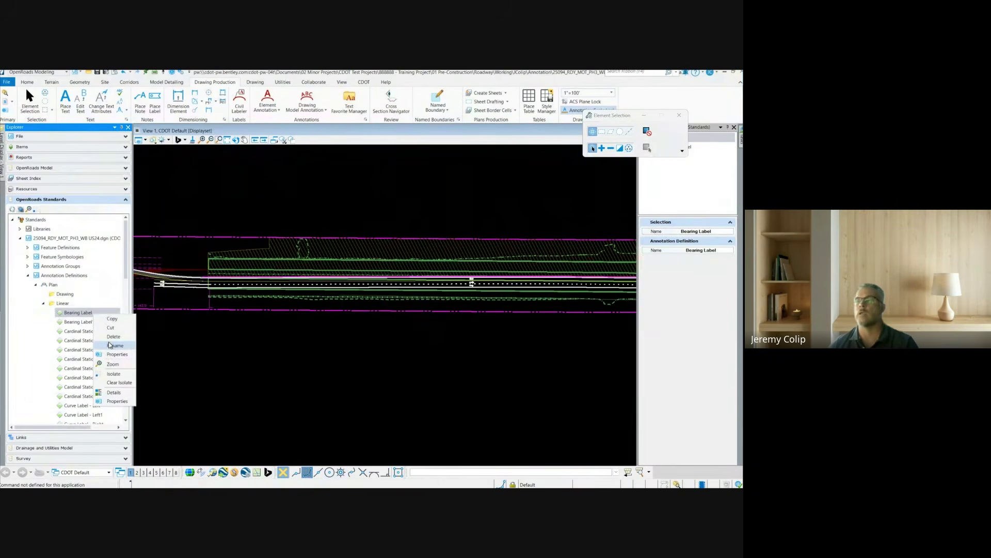
{"action": "left_click", "coordinate": [67, 305]}
{"action": "left_click", "coordinate": [67, 303]}
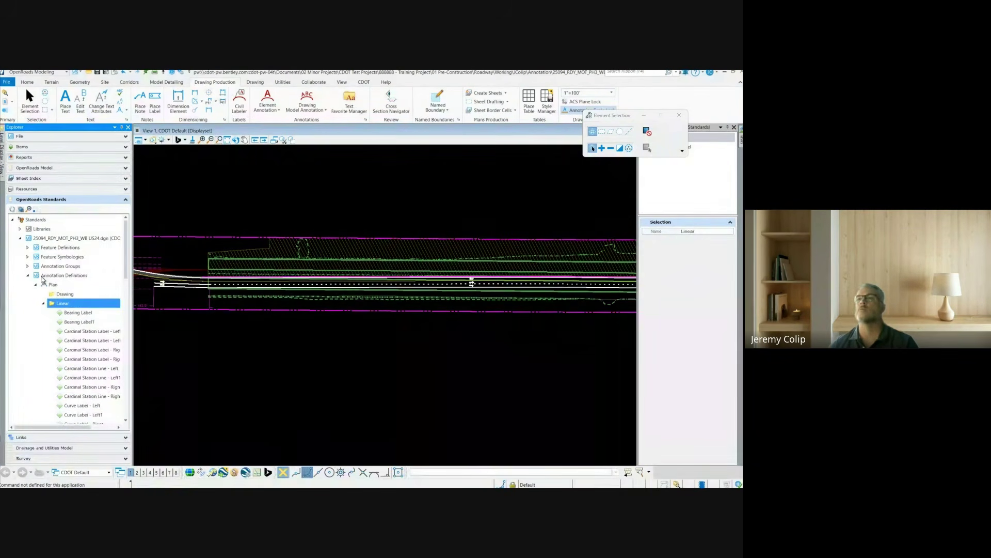
Create a new annotation group named Type II Delineators for linear plan elements in the DGN file's standards
{"action": "left_click", "coordinate": [28, 275]}
{"action": "left_click", "coordinate": [28, 267]}
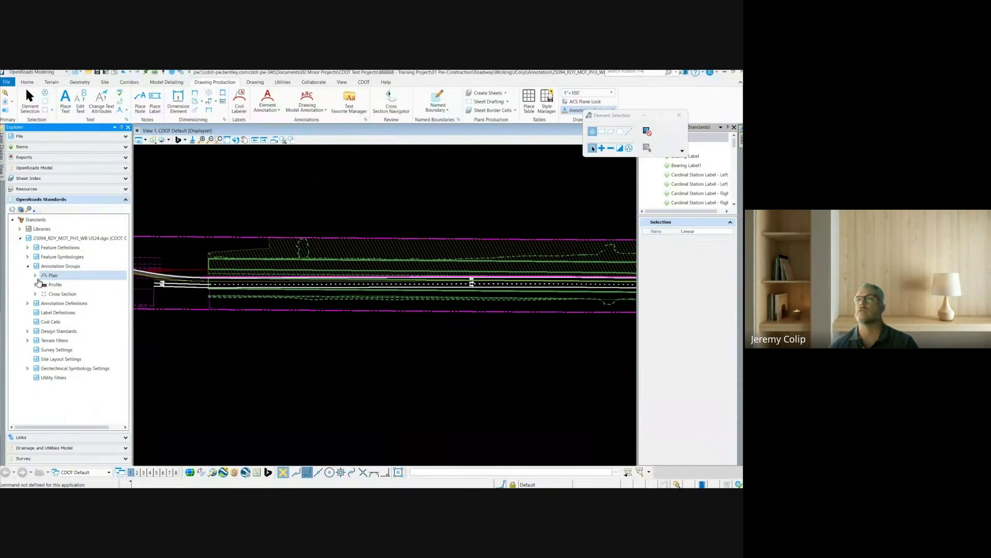
{"action": "left_click", "coordinate": [35, 275]}
{"action": "left_click", "coordinate": [65, 295]}
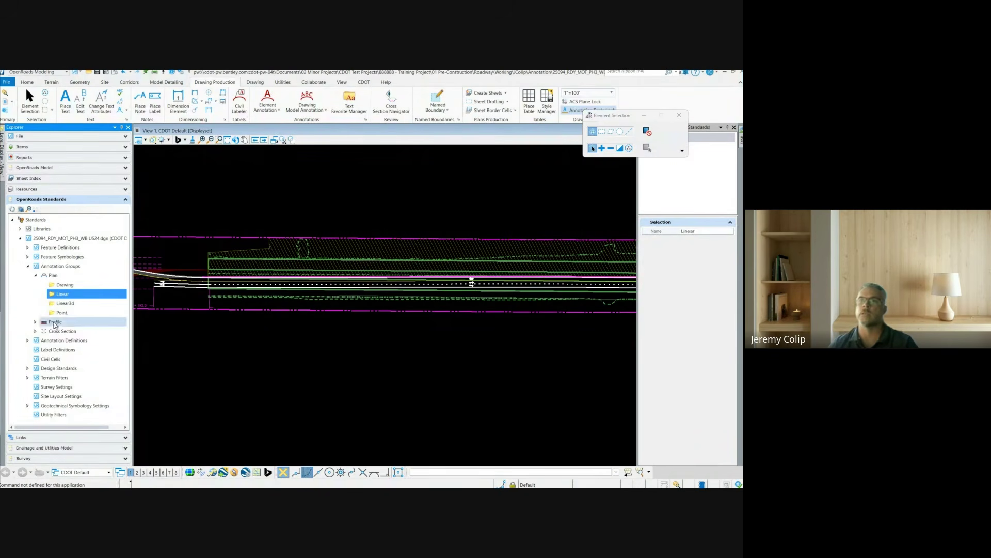
{"action": "right_click", "coordinate": [102, 299]}
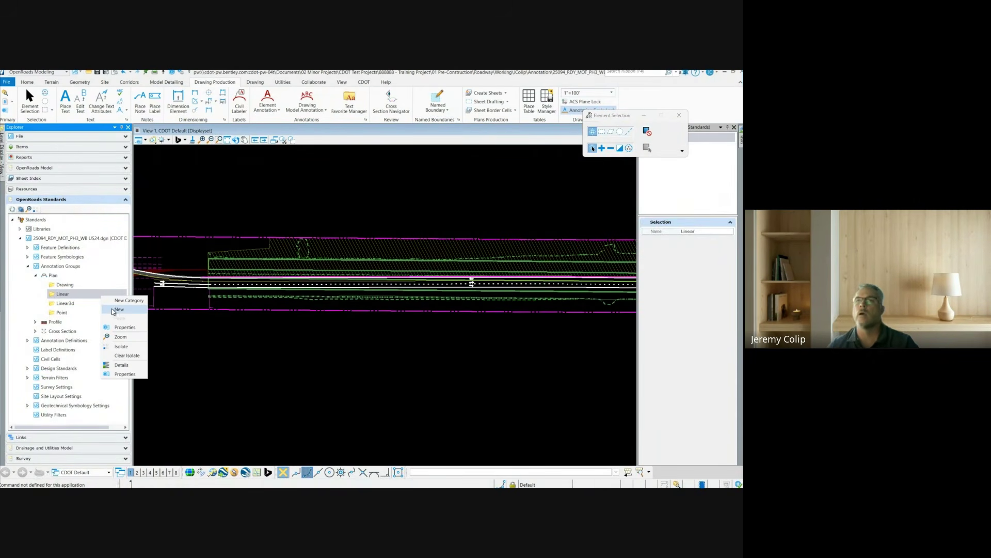
{"action": "left_click", "coordinate": [118, 309]}
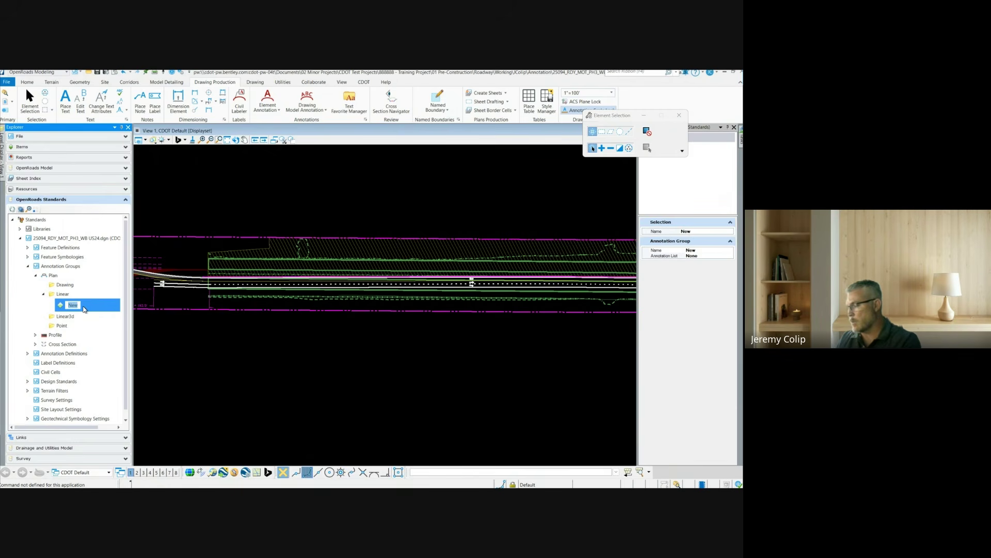
{"action": "type", "text": "Type I"}
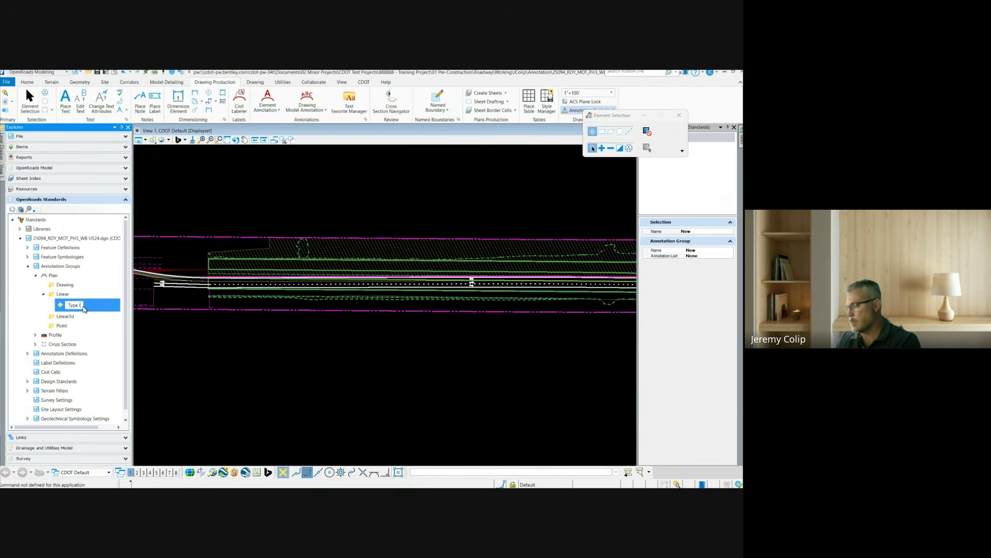
{"action": "type", "text": "I Delin"}
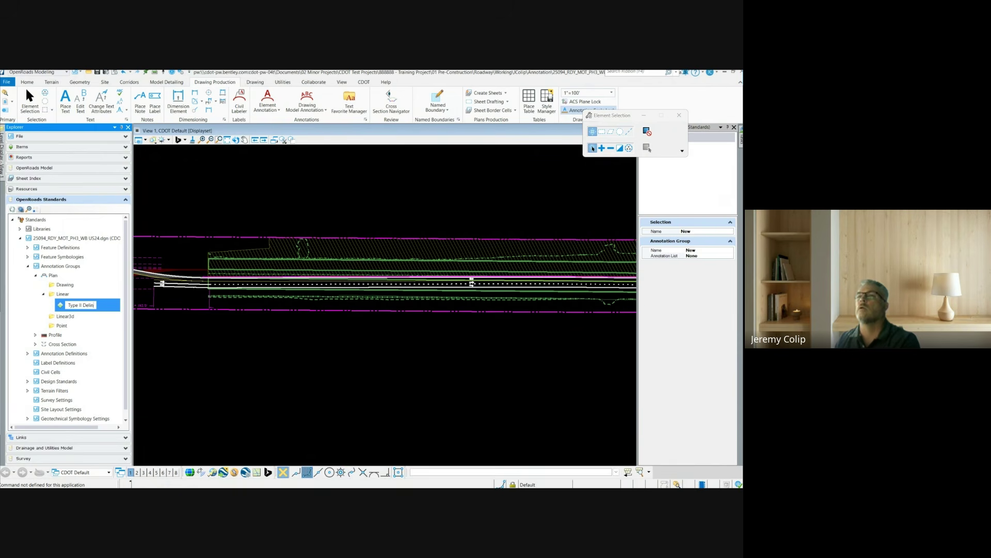
{"action": "type", "text": "eators"}
{"action": "key", "text": "Return"}
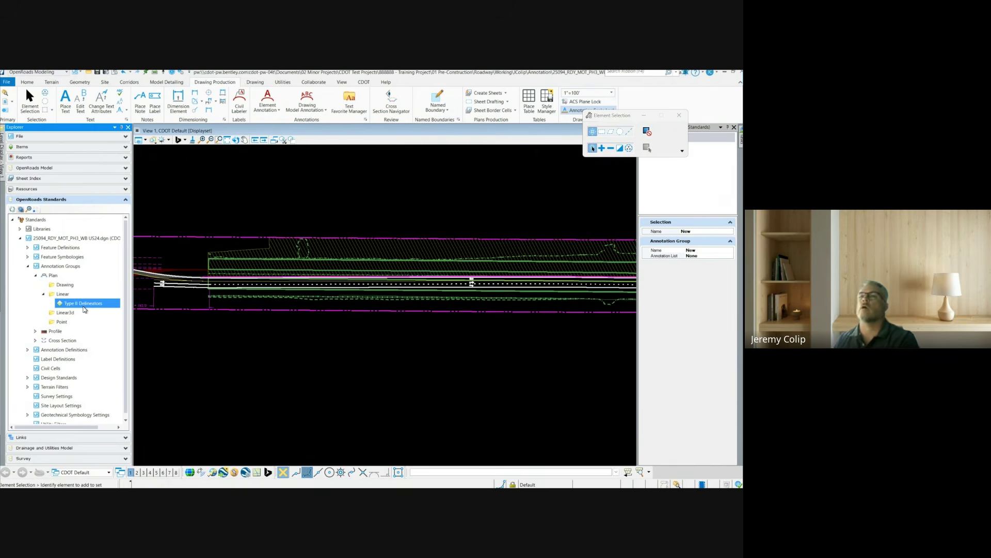
Open the Type II Delineators group for managing its annotations and reposition the Manage Annotations window over the drawing
{"action": "right_click", "coordinate": [90, 304]}
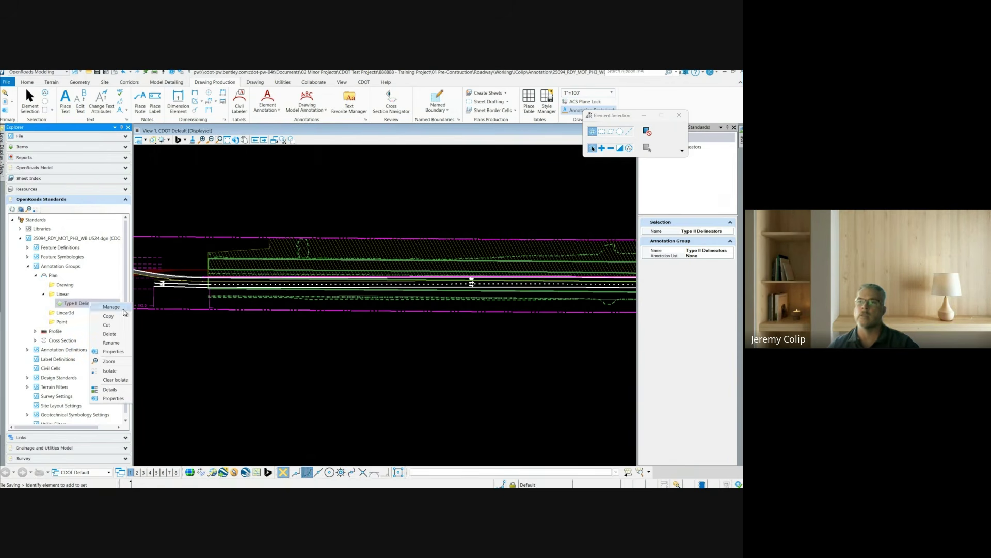
{"action": "left_click", "coordinate": [67, 305]}
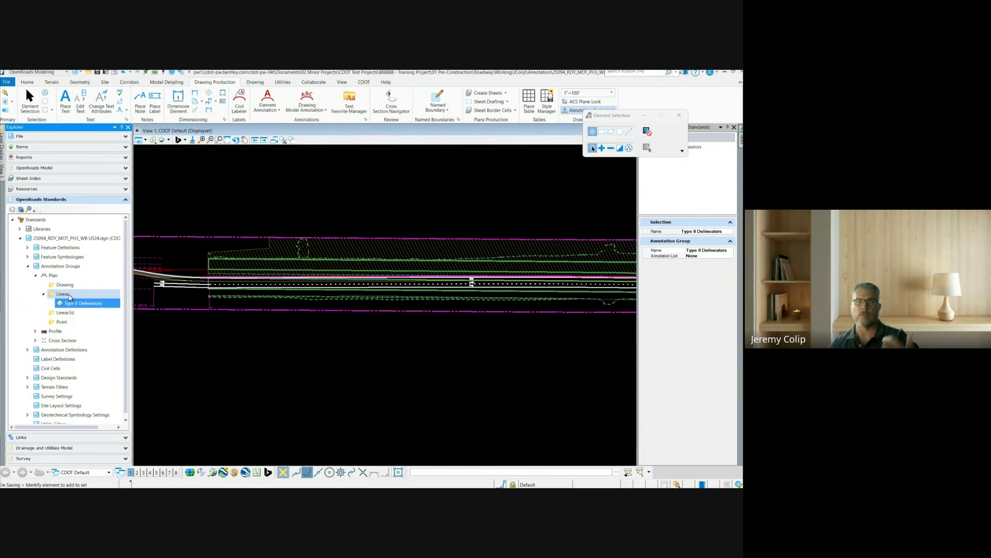
{"action": "right_click", "coordinate": [59, 295]}
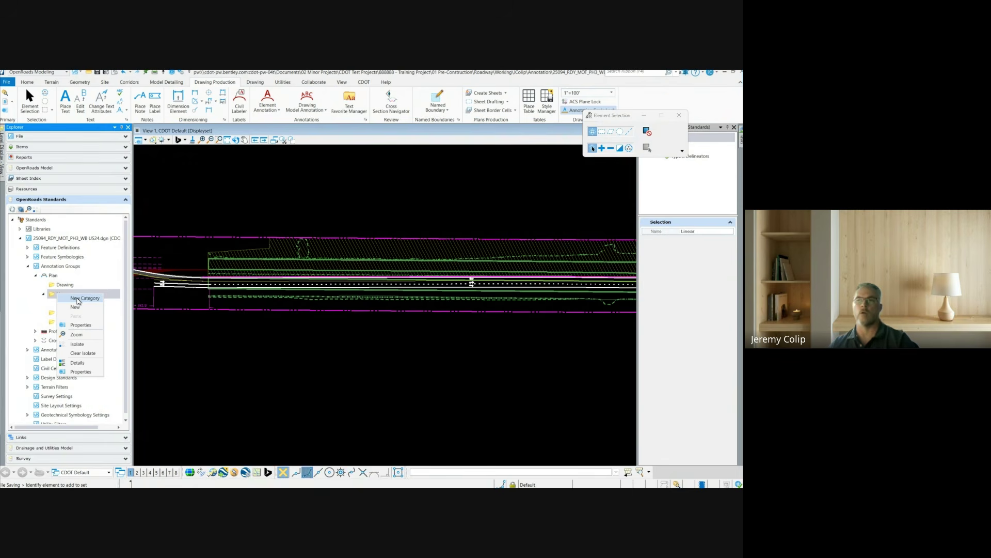
{"action": "left_click", "coordinate": [110, 303]}
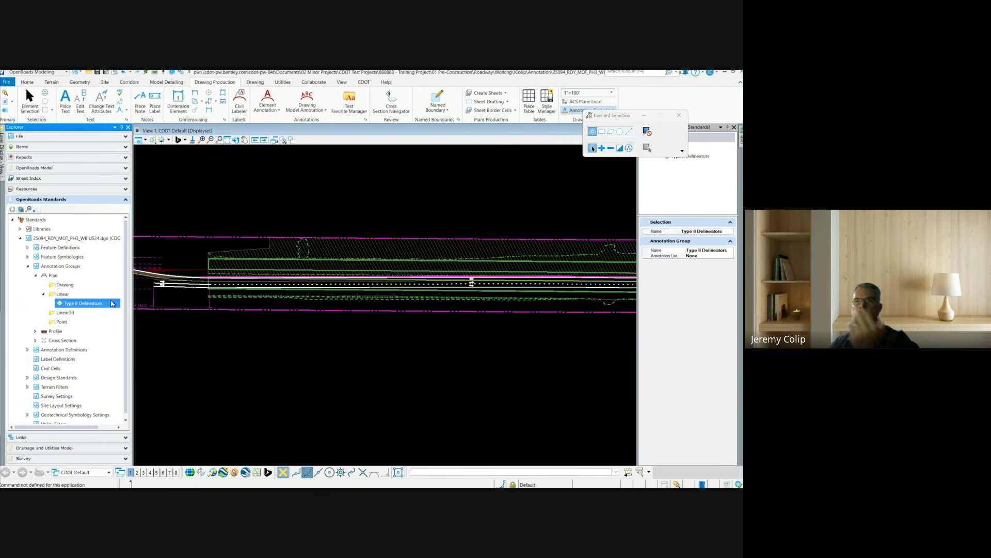
{"action": "right_click", "coordinate": [97, 304]}
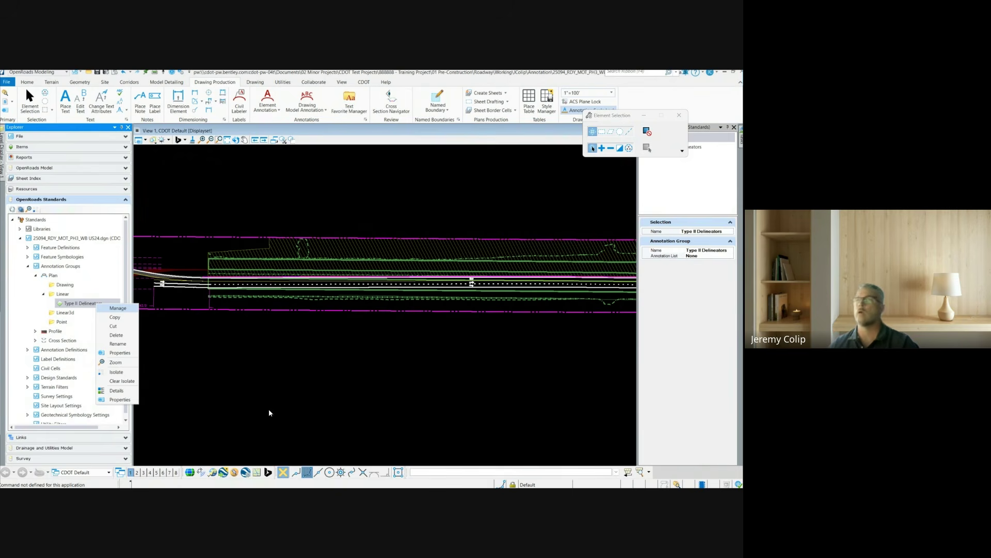
{"action": "left_click", "coordinate": [320, 185]}
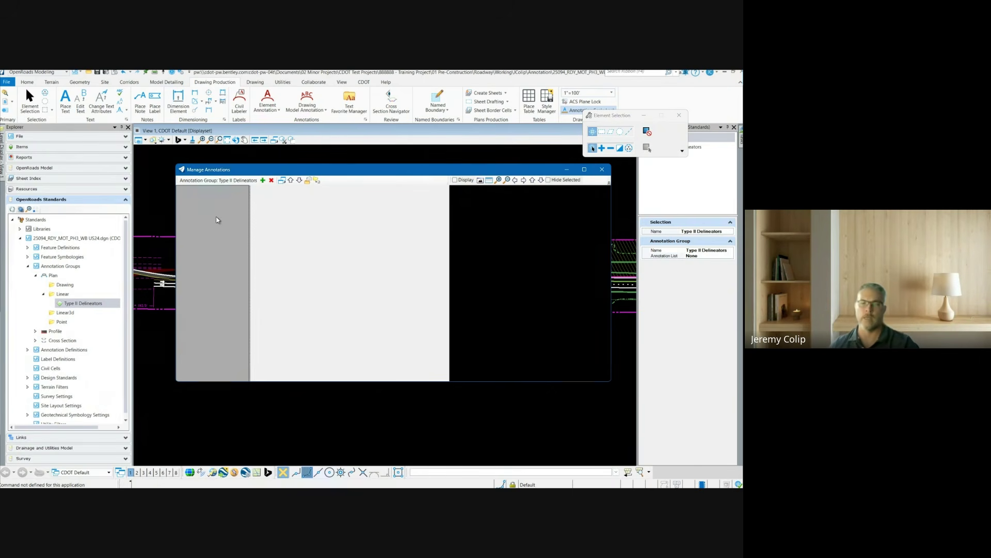
{"action": "left_click_drag", "start_coordinate": [351, 170], "coordinate": [336, 190]}
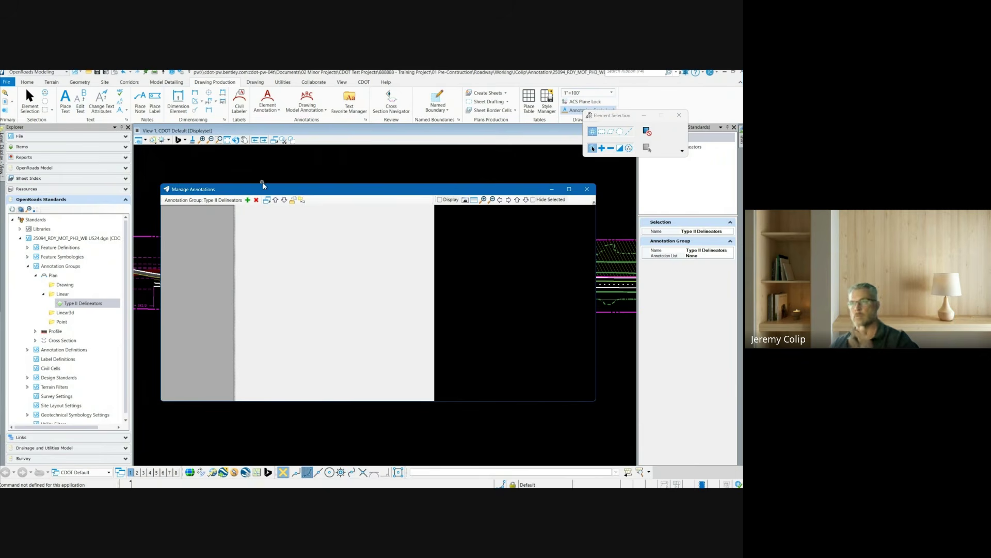
{"action": "left_click_drag", "start_coordinate": [260, 192], "coordinate": [260, 208]}
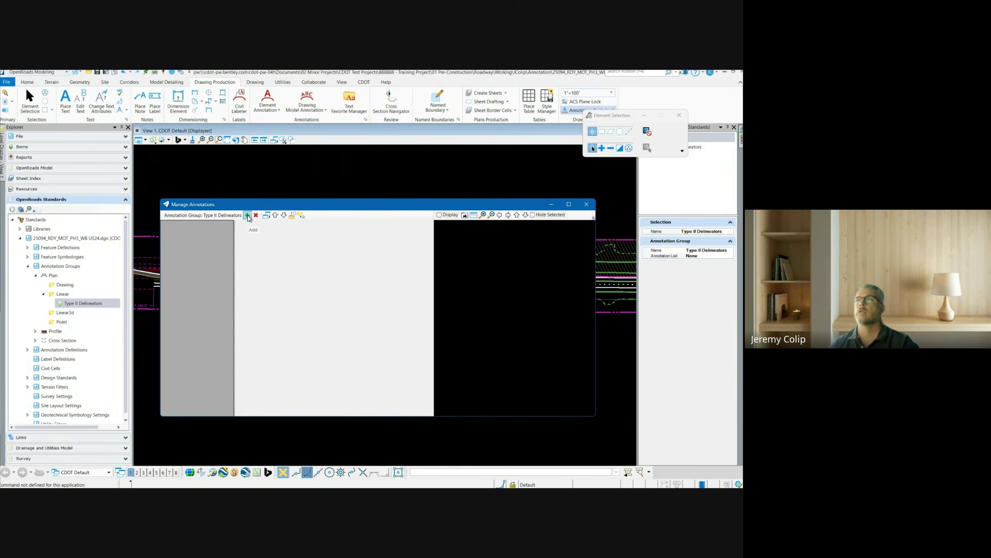
Add a new alignment annotation to the Type II Delineators group and name it Type II Delineator
{"action": "left_click", "coordinate": [248, 216]}
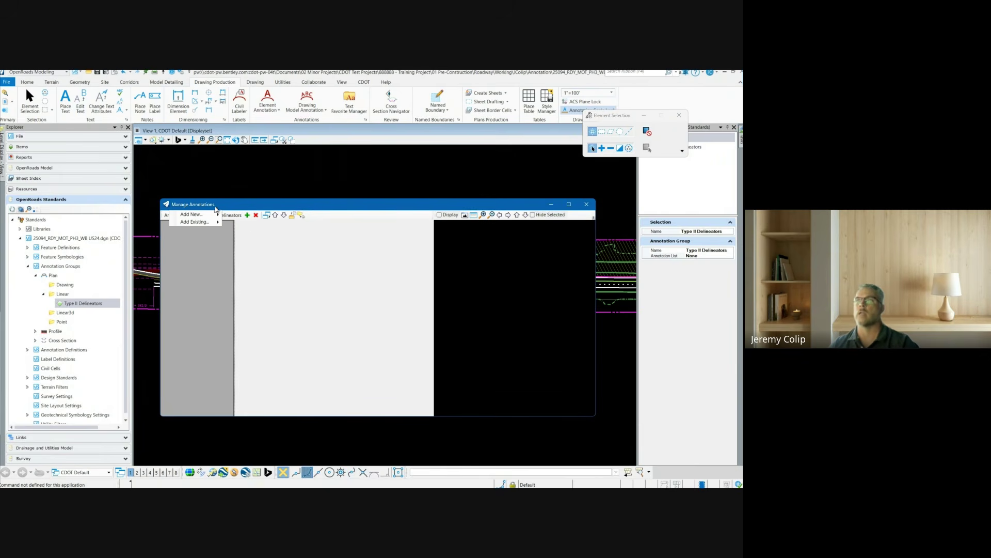
{"action": "mouse_move", "coordinate": [203, 217]}
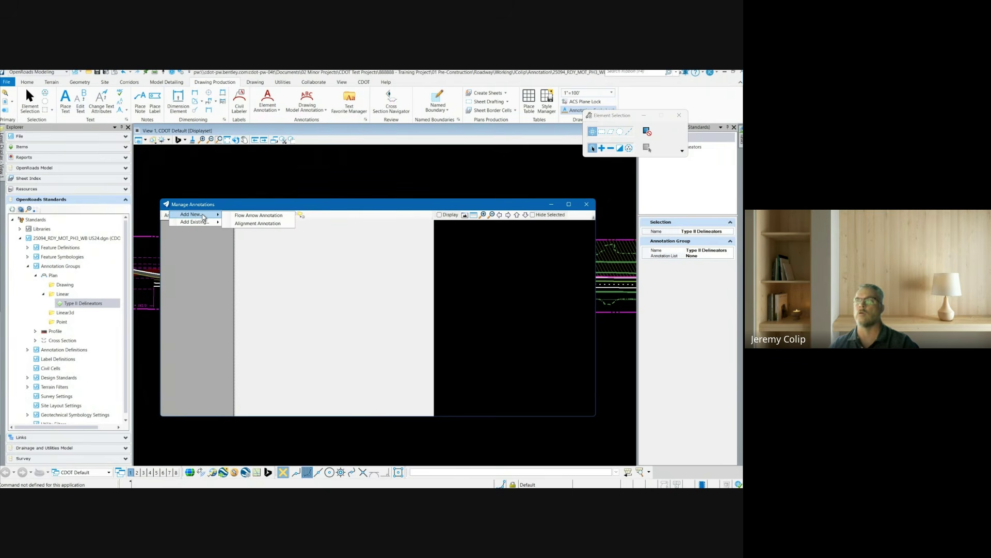
{"action": "left_click", "coordinate": [233, 224]}
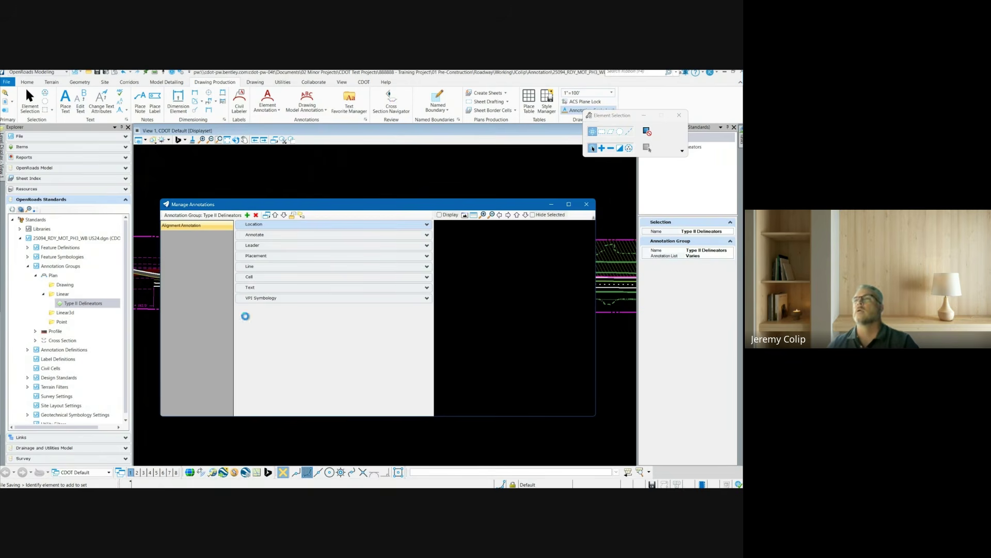
{"action": "double_click", "coordinate": [204, 226]}
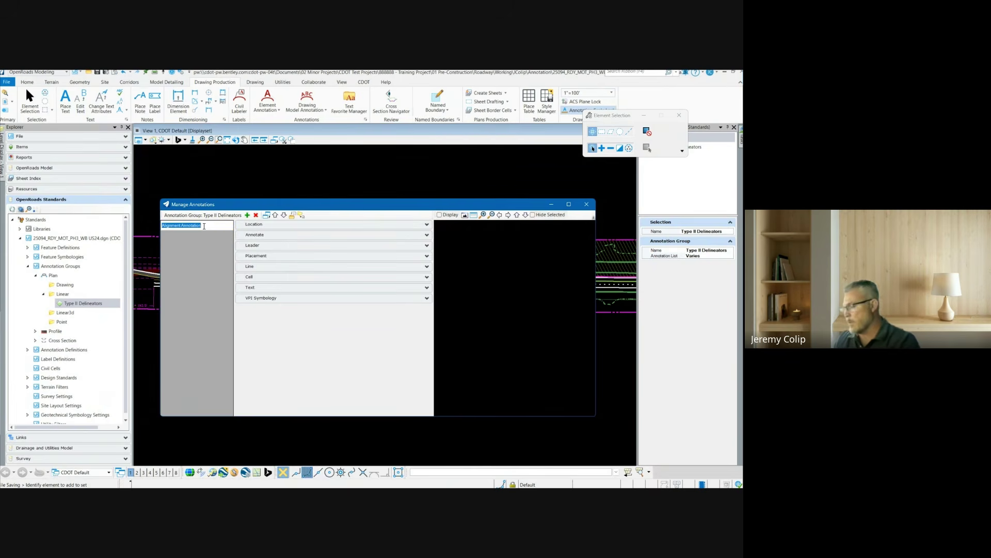
{"action": "type", "text": "Type II Delineator"}
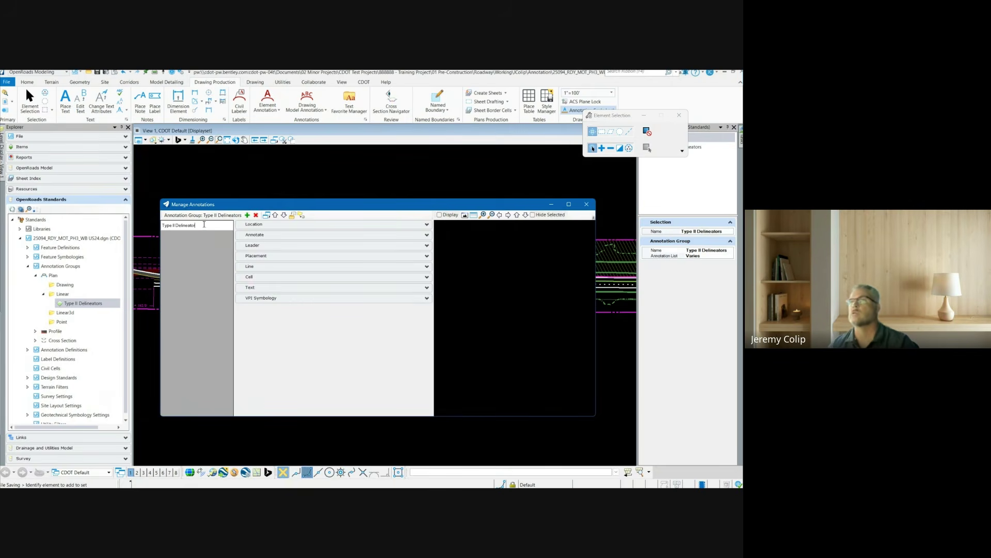
{"action": "left_click", "coordinate": [201, 256]}
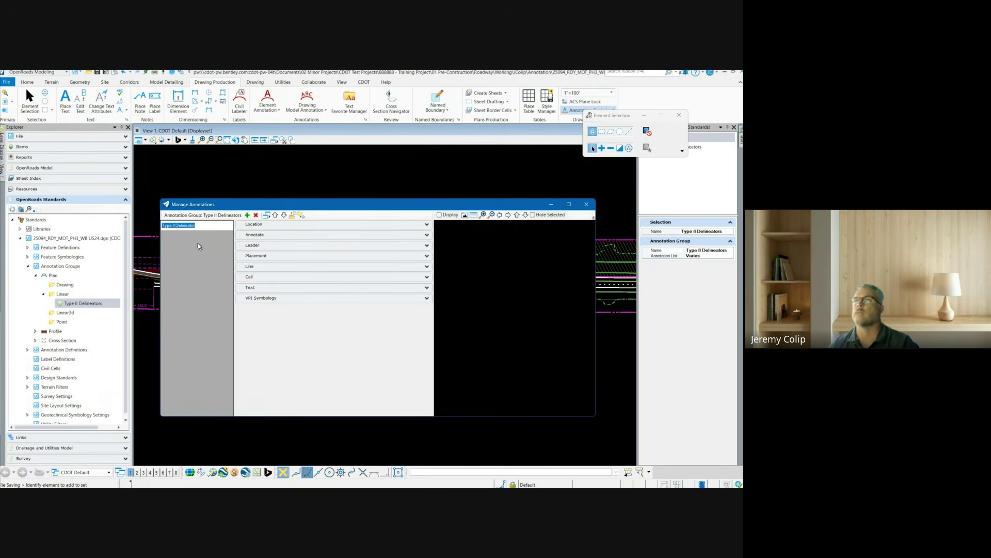
Show the Type II Delineator annotation's Location and Annotate settings, and review its Leader and Placement settings
{"action": "left_click", "coordinate": [289, 224]}
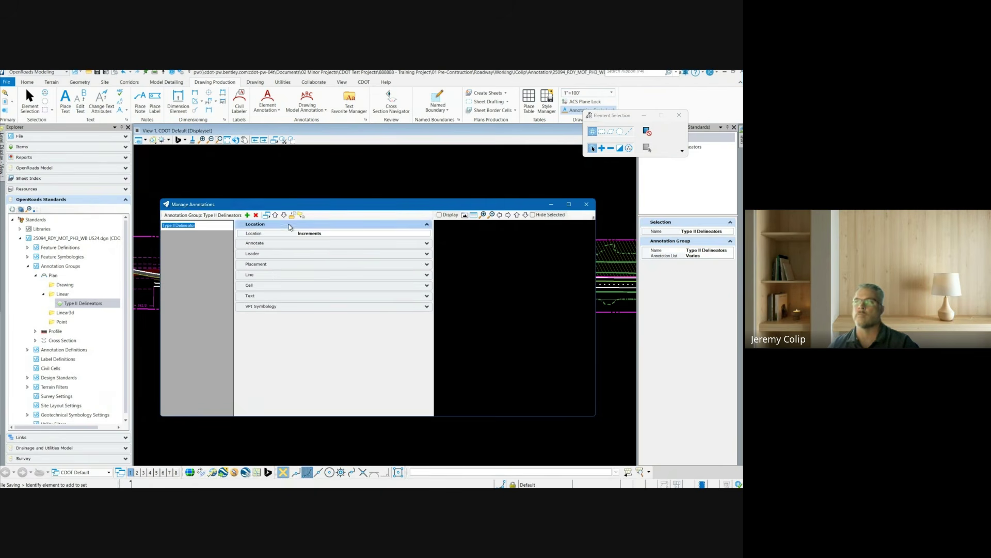
{"action": "left_click", "coordinate": [288, 241]}
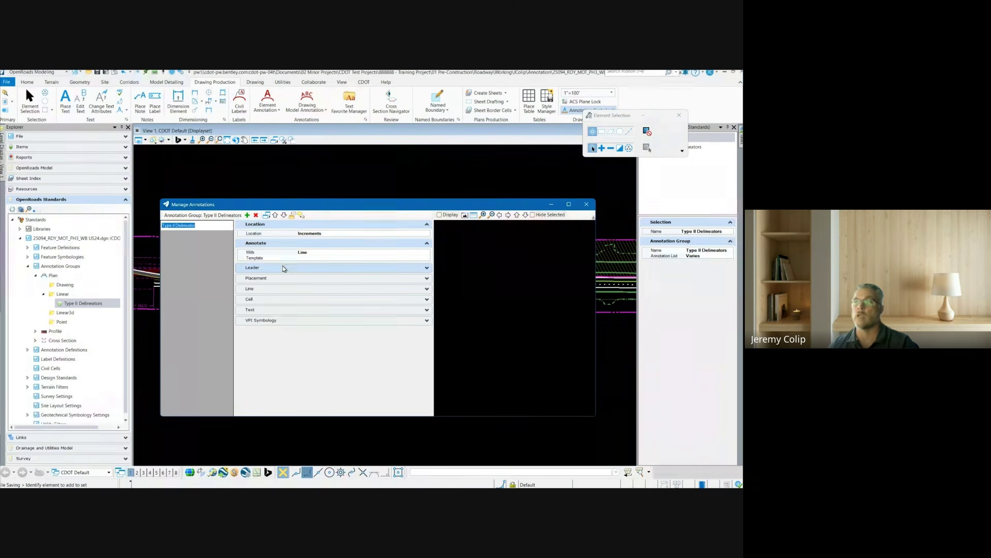
{"action": "left_click", "coordinate": [283, 266]}
{"action": "left_click", "coordinate": [284, 337]}
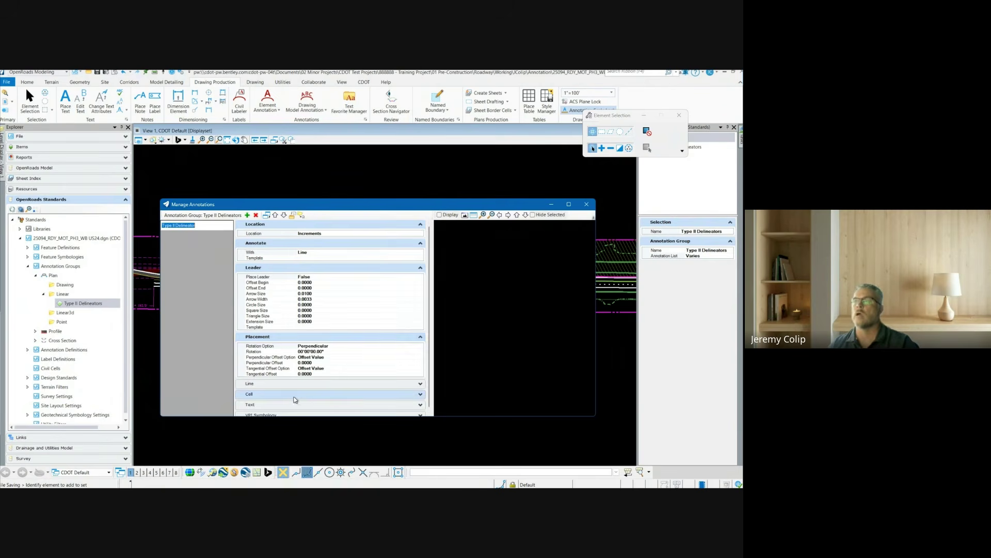
{"action": "left_click", "coordinate": [283, 337]}
{"action": "left_click", "coordinate": [288, 267]}
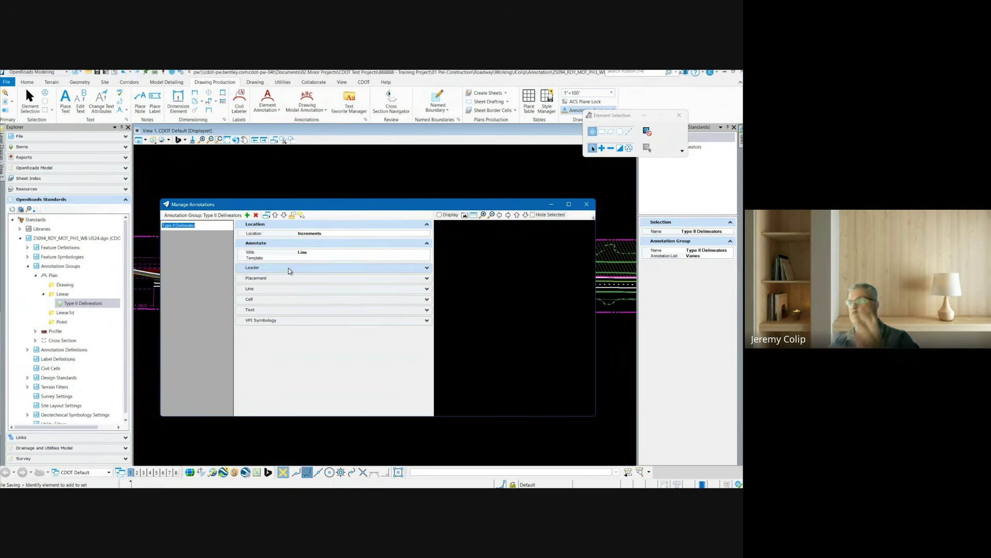
Set the annotation's location increments to a value of 200, using the Increment option
{"action": "left_click", "coordinate": [337, 233]}
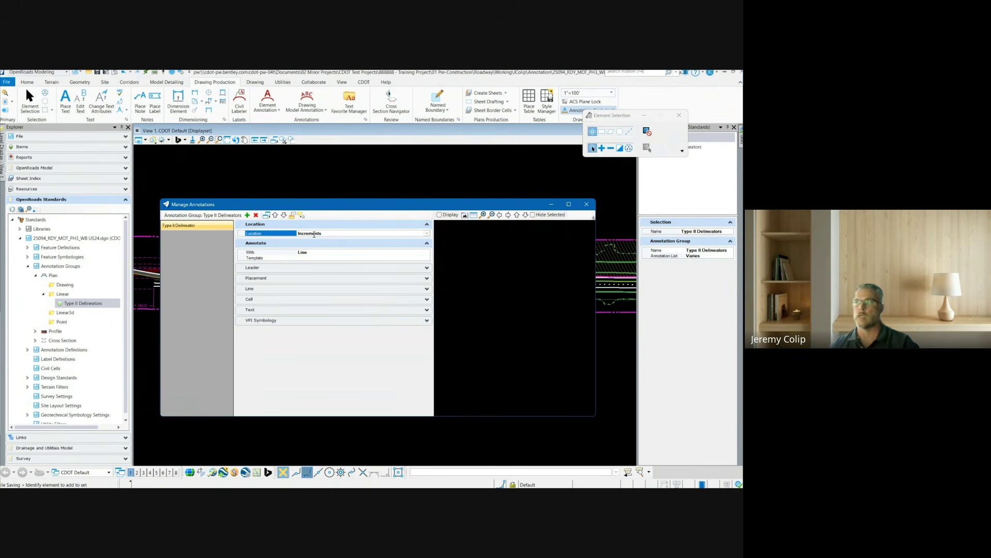
{"action": "left_click", "coordinate": [427, 233]}
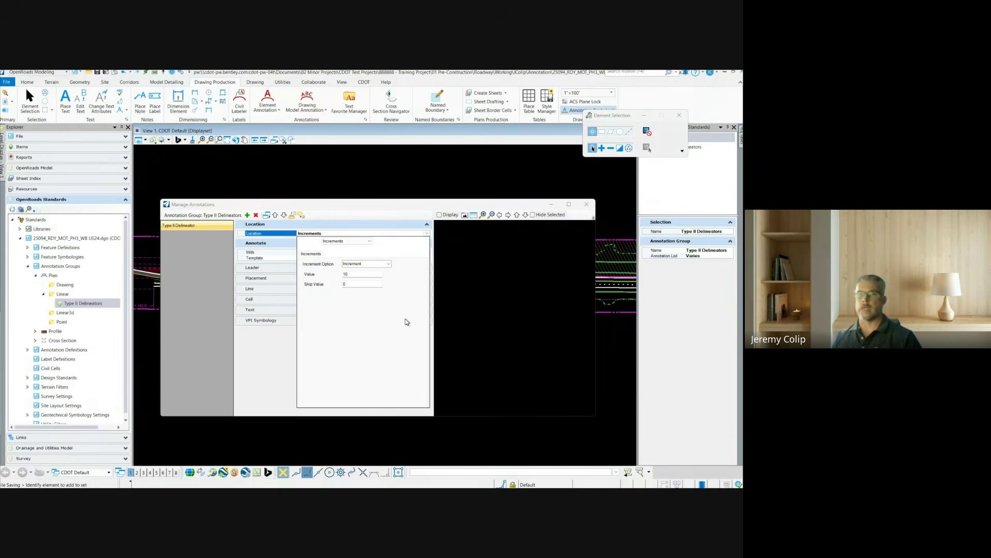
{"action": "double_click", "coordinate": [361, 274]}
{"action": "type", "text": "200"}
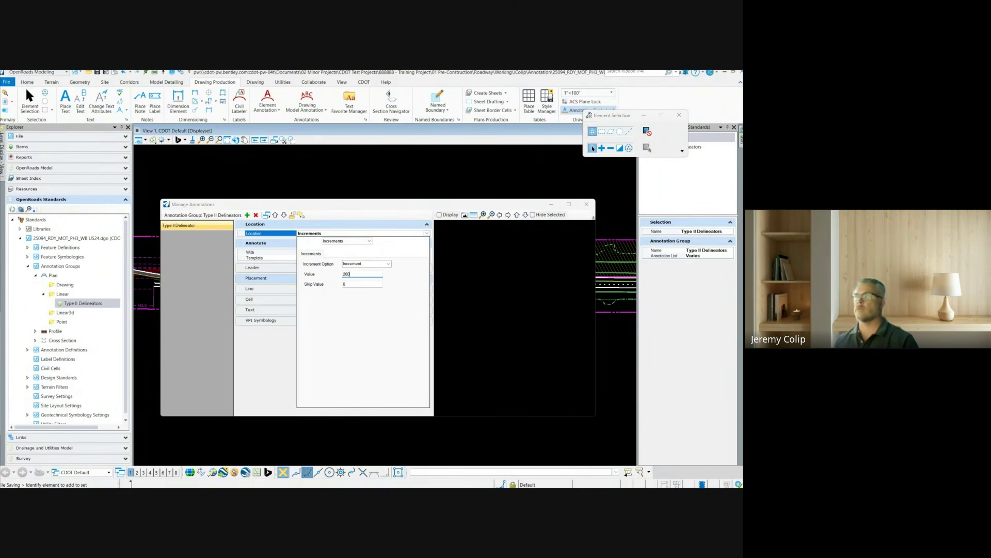
{"action": "left_click", "coordinate": [359, 284]}
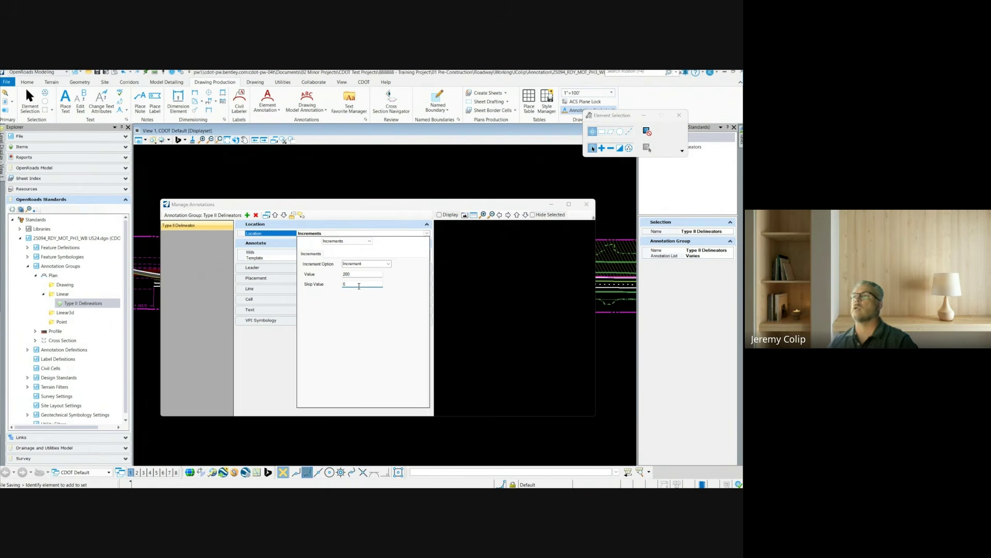
{"action": "left_click", "coordinate": [362, 264]}
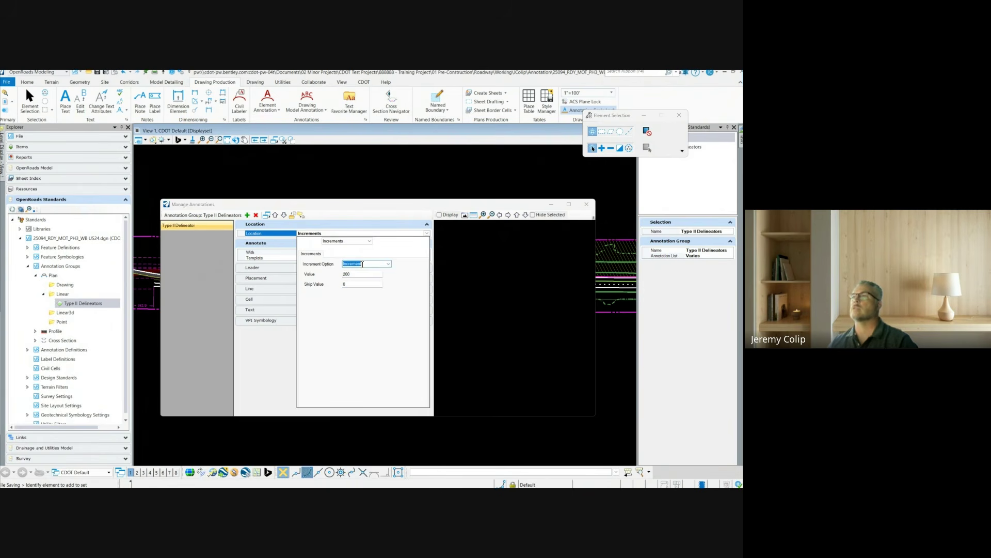
{"action": "left_click", "coordinate": [388, 265]}
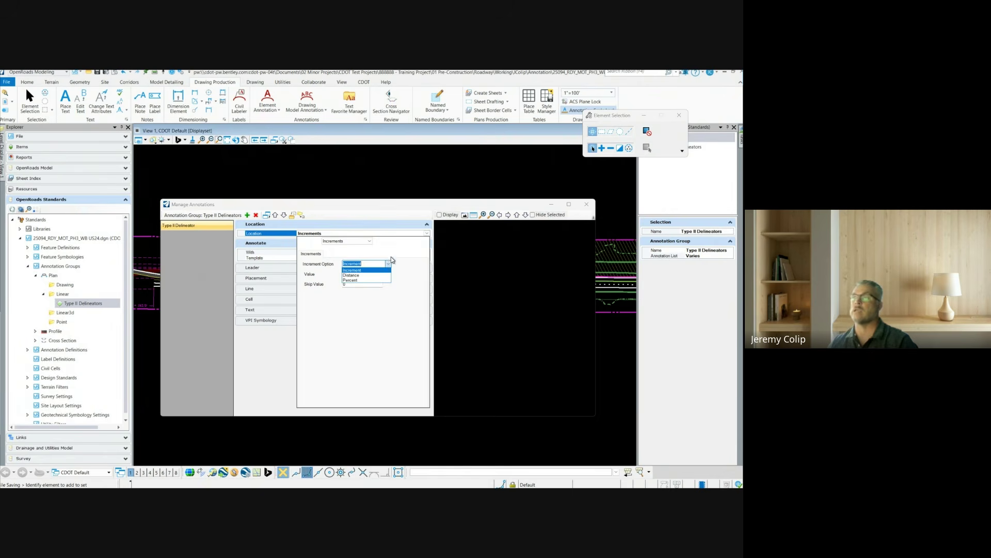
{"action": "left_click", "coordinate": [392, 258]}
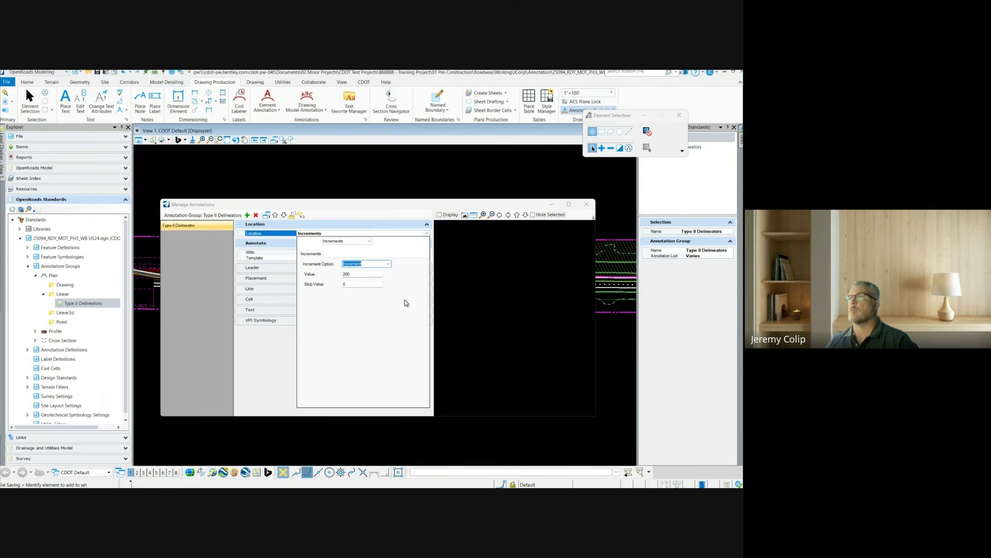
{"action": "left_click", "coordinate": [263, 358]}
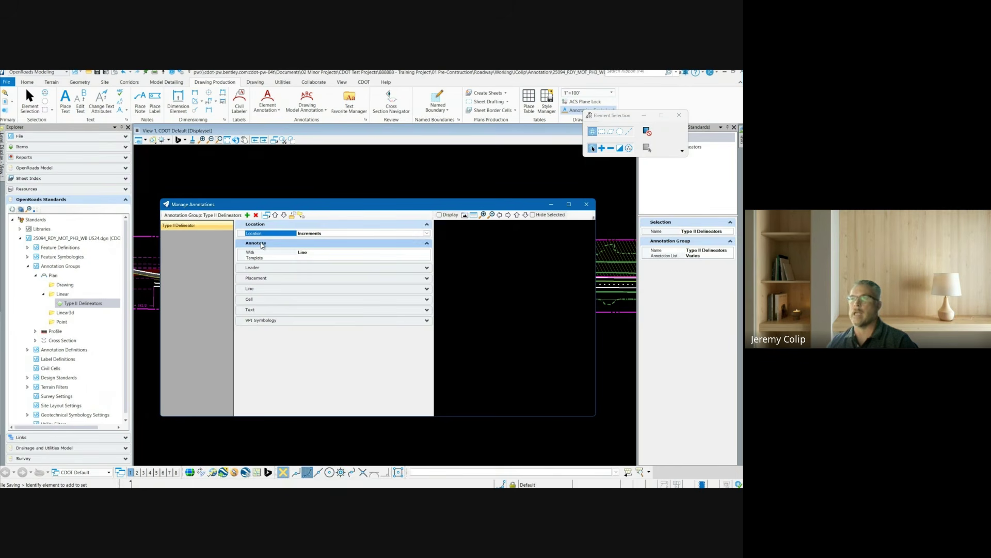
Set the Type II Delineator to annotate with a cell instead of a line
{"action": "left_click", "coordinate": [409, 253]}
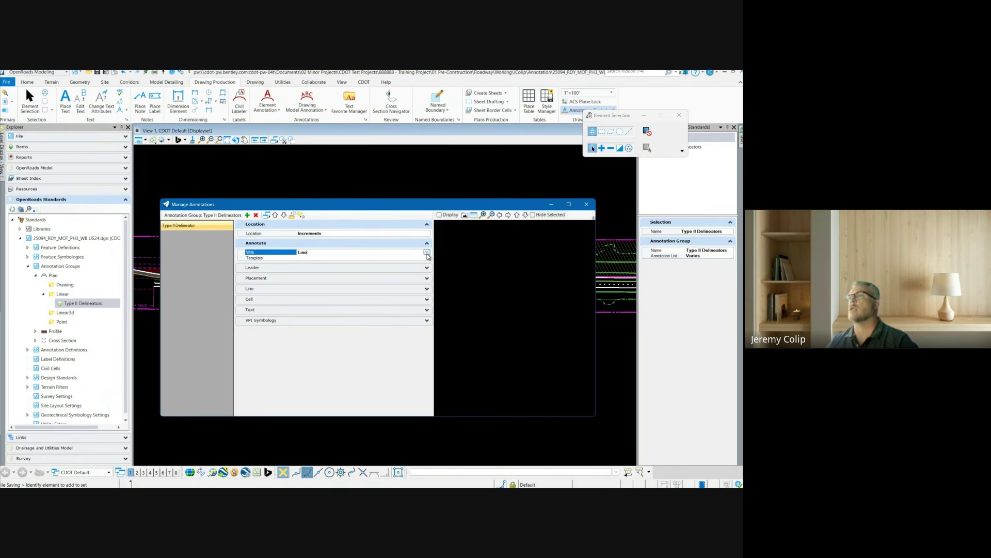
{"action": "left_click", "coordinate": [427, 253]}
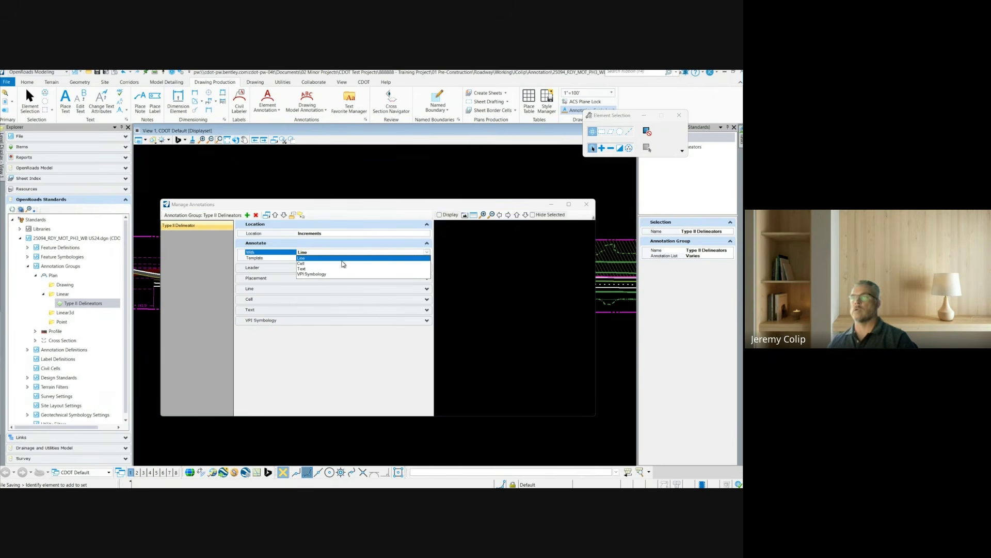
{"action": "left_click", "coordinate": [308, 263]}
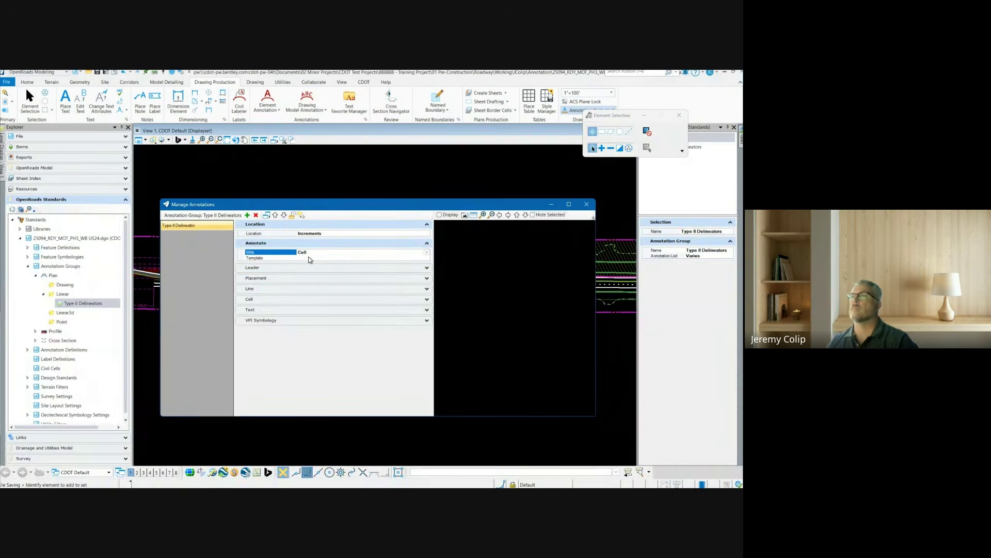
Review the annotation's Leader and Line settings and leave only the Placement and Cell settings shown beneath Location and Annotate
{"action": "left_click", "coordinate": [276, 269]}
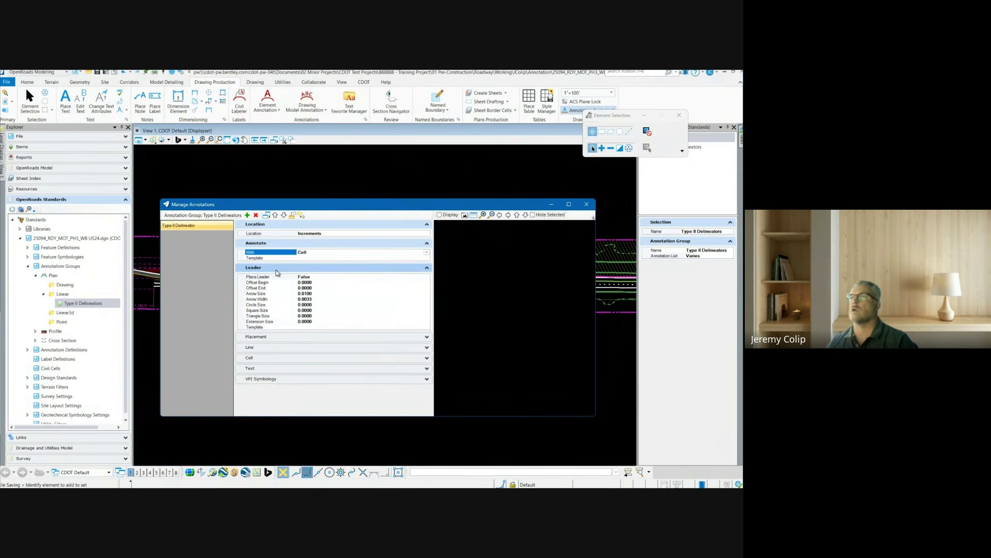
{"action": "left_click", "coordinate": [276, 268]}
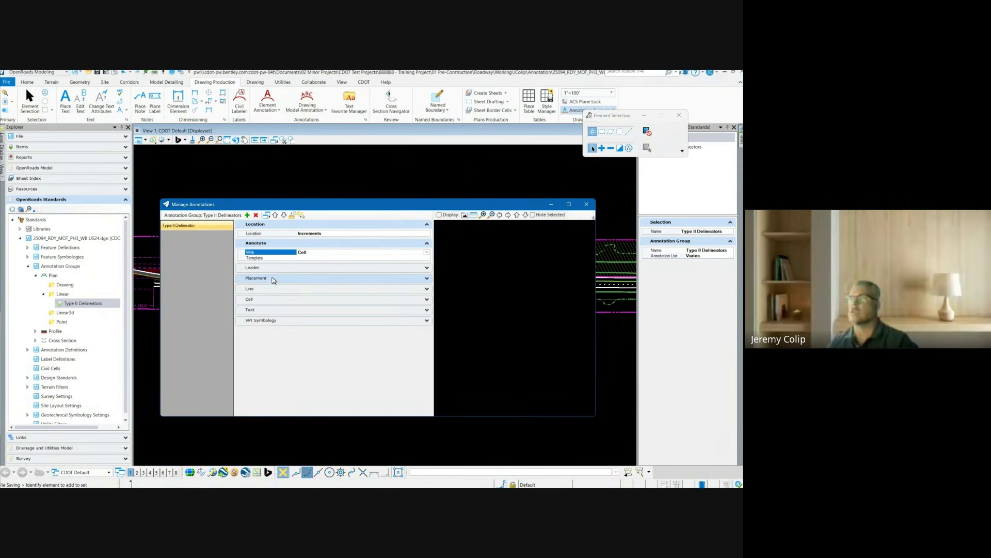
{"action": "left_click", "coordinate": [274, 279]}
{"action": "left_click", "coordinate": [268, 324]}
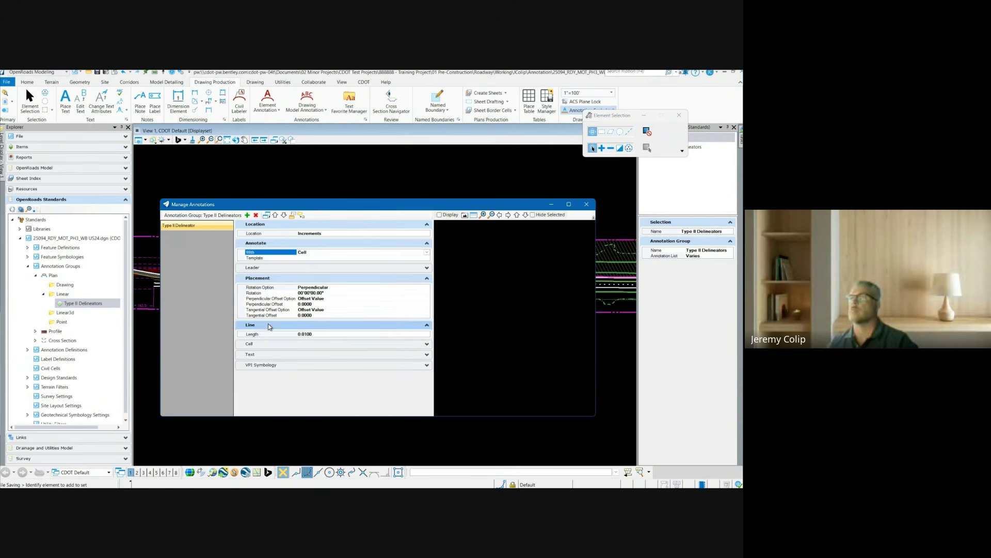
{"action": "left_click", "coordinate": [270, 344]}
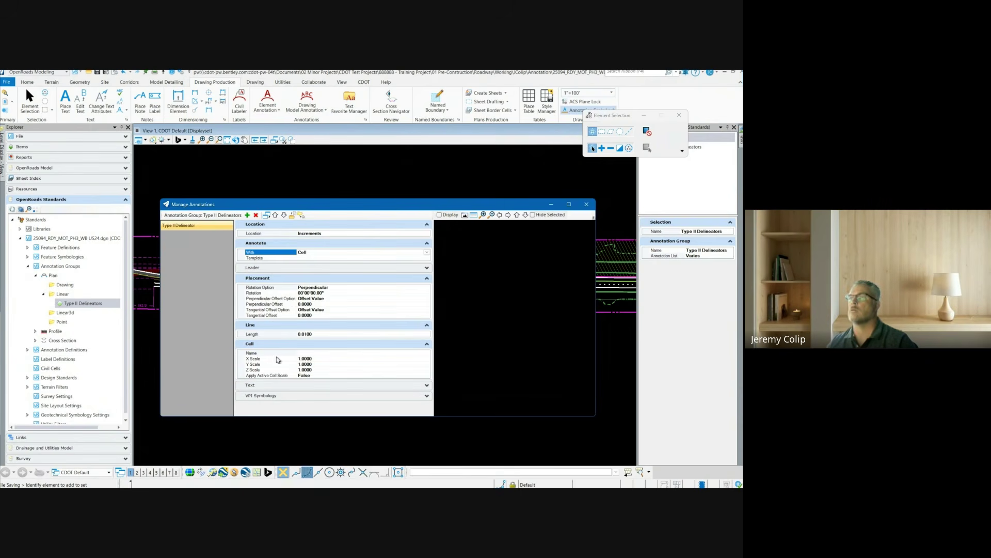
{"action": "left_click", "coordinate": [282, 324]}
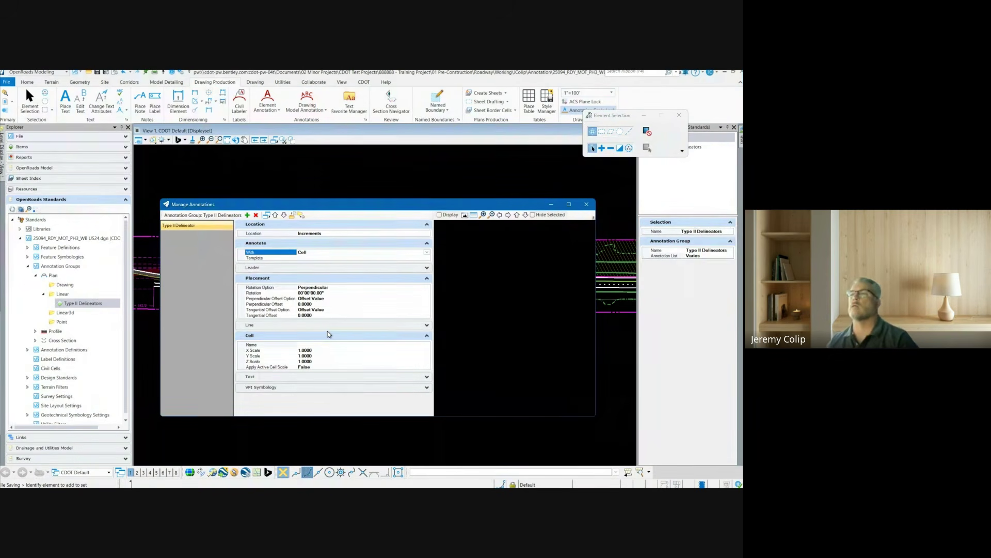
Assign the cell TRAF_Delineator-Type II - Crystal to the annotation and turn on the preview display
{"action": "left_click", "coordinate": [322, 345]}
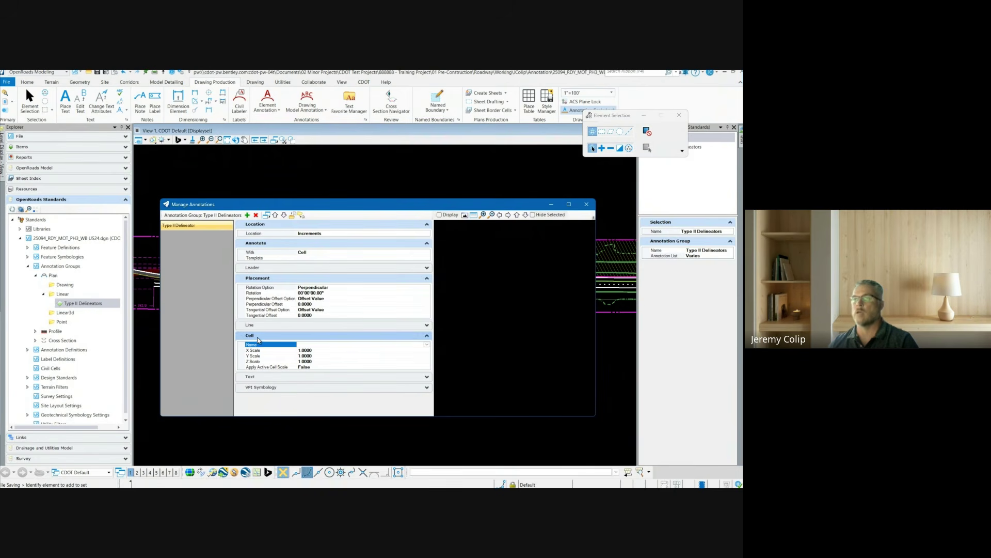
{"action": "left_click", "coordinate": [336, 345]}
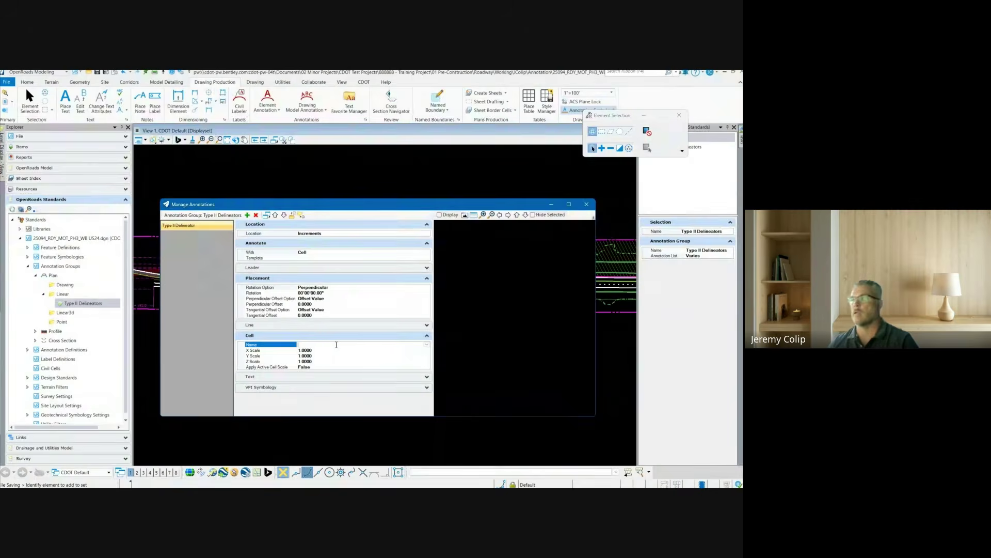
{"action": "left_click", "coordinate": [426, 345]}
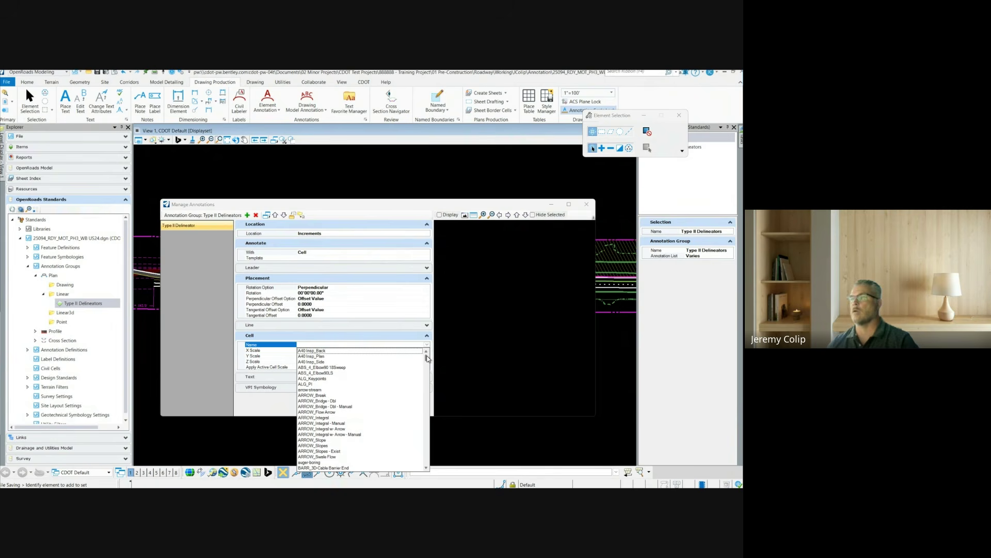
{"action": "key", "text": "t"}
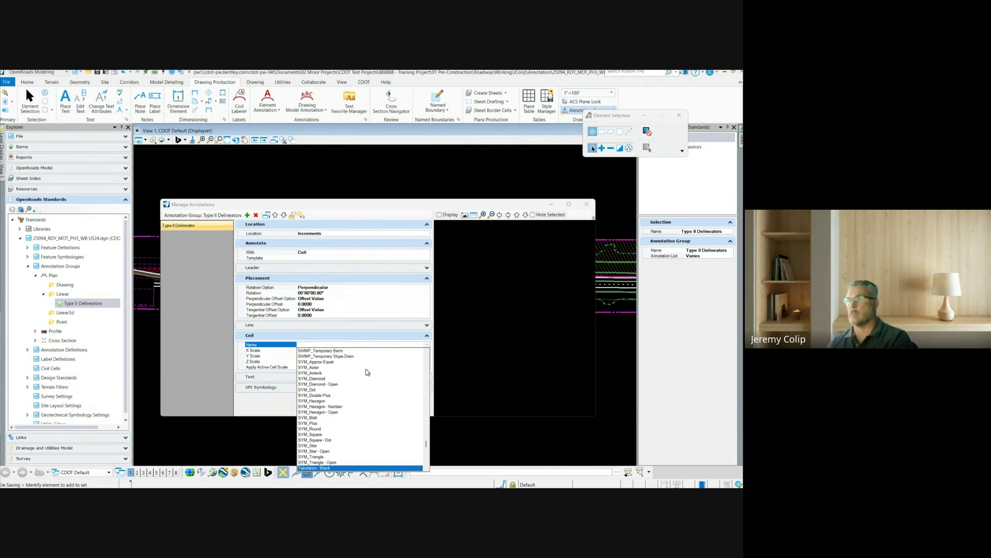
{"action": "scroll", "coordinate": [367, 404], "scroll_direction": "down", "scroll_amount": 3}
{"action": "scroll", "coordinate": [368, 404], "scroll_direction": "down", "scroll_amount": 8}
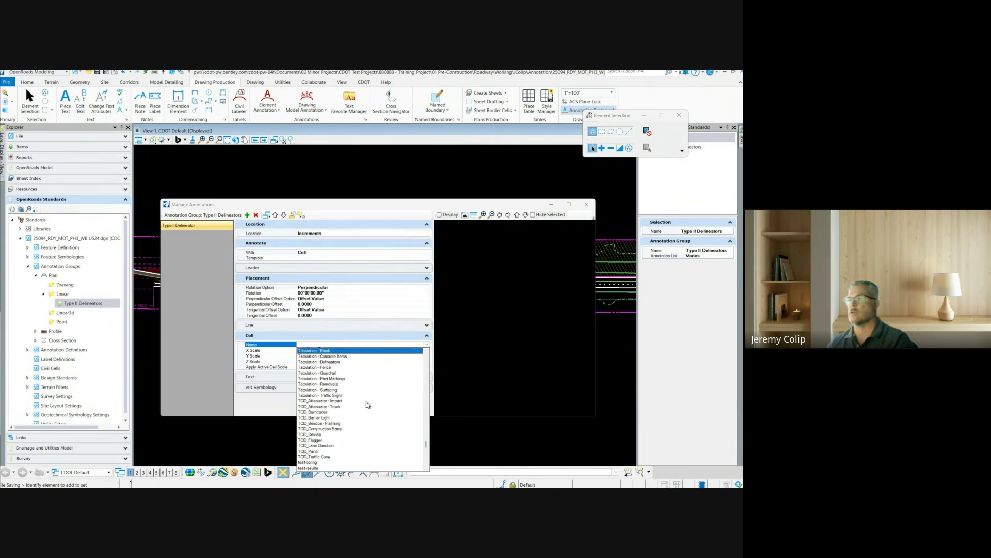
{"action": "scroll", "coordinate": [367, 404], "scroll_direction": "down", "scroll_amount": 10}
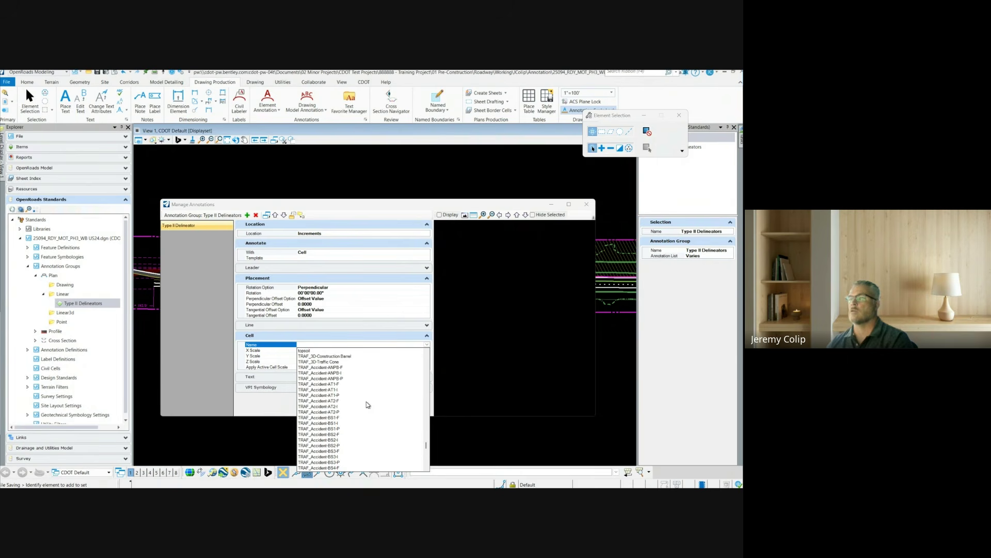
{"action": "scroll", "coordinate": [367, 402], "scroll_direction": "down", "scroll_amount": 12}
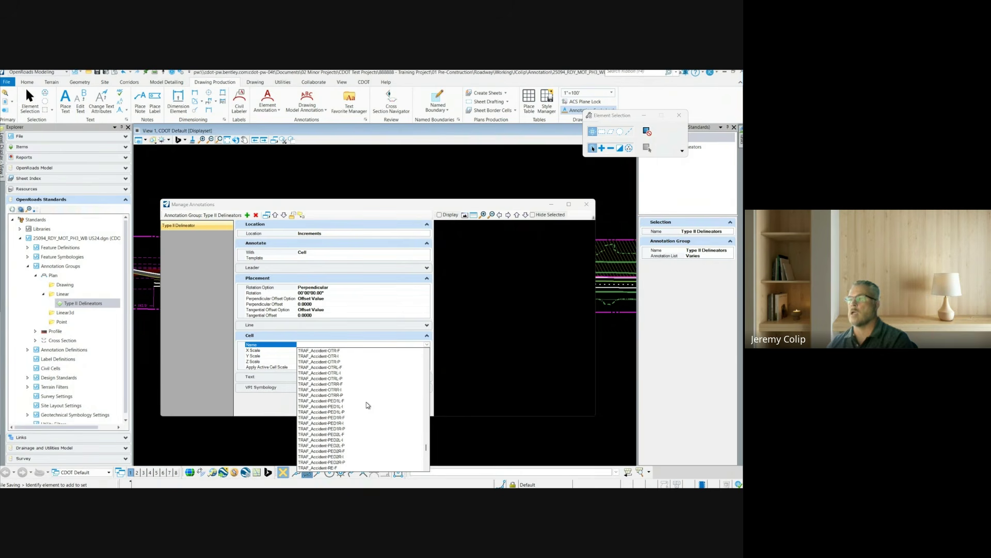
{"action": "scroll", "coordinate": [367, 404], "scroll_direction": "down", "scroll_amount": 5}
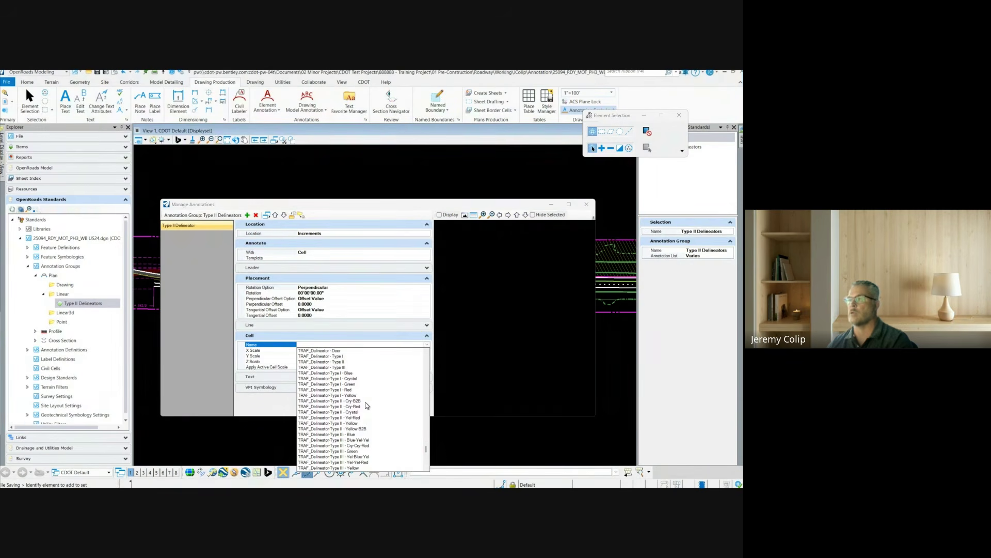
{"action": "left_click", "coordinate": [343, 412]}
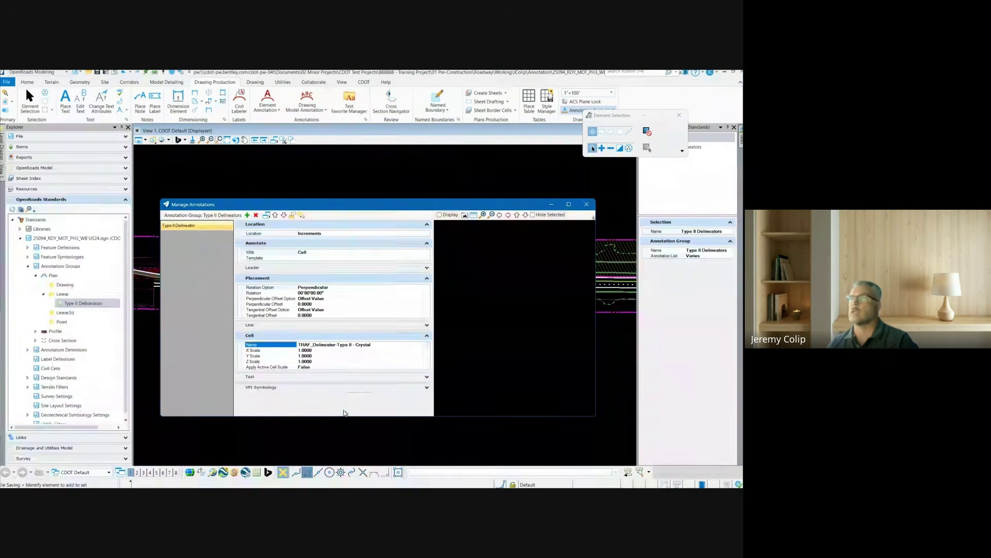
{"action": "left_click", "coordinate": [440, 215]}
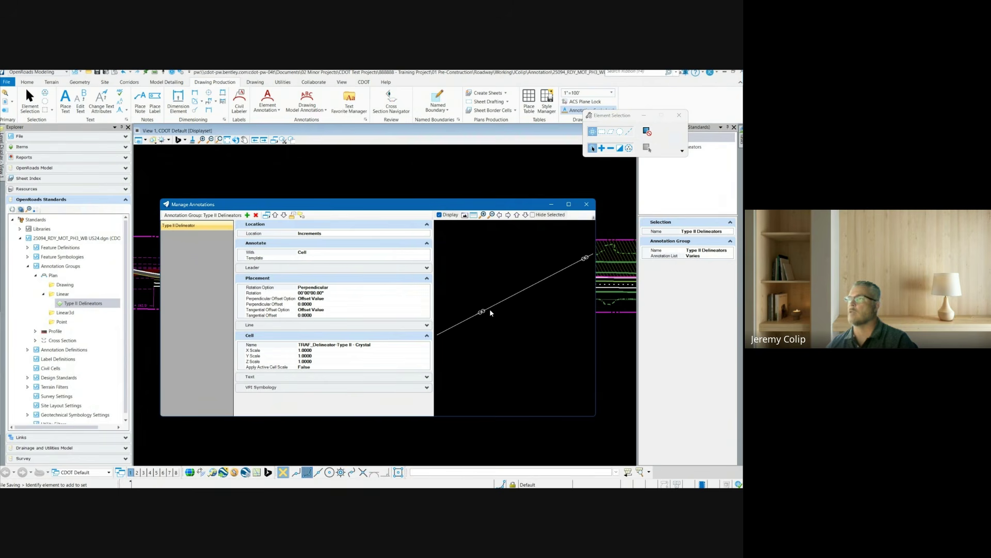
{"action": "left_click", "coordinate": [408, 344]}
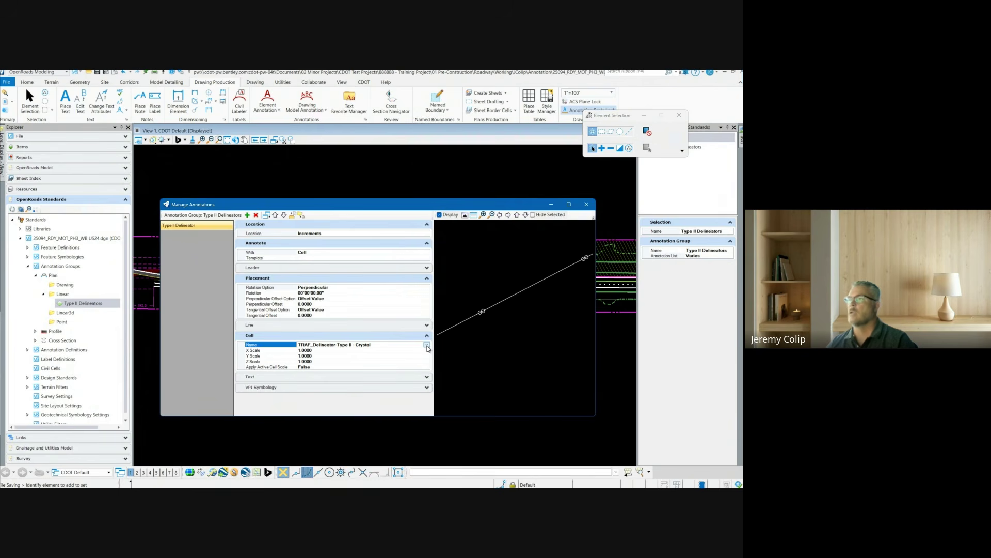
{"action": "left_click", "coordinate": [427, 345]}
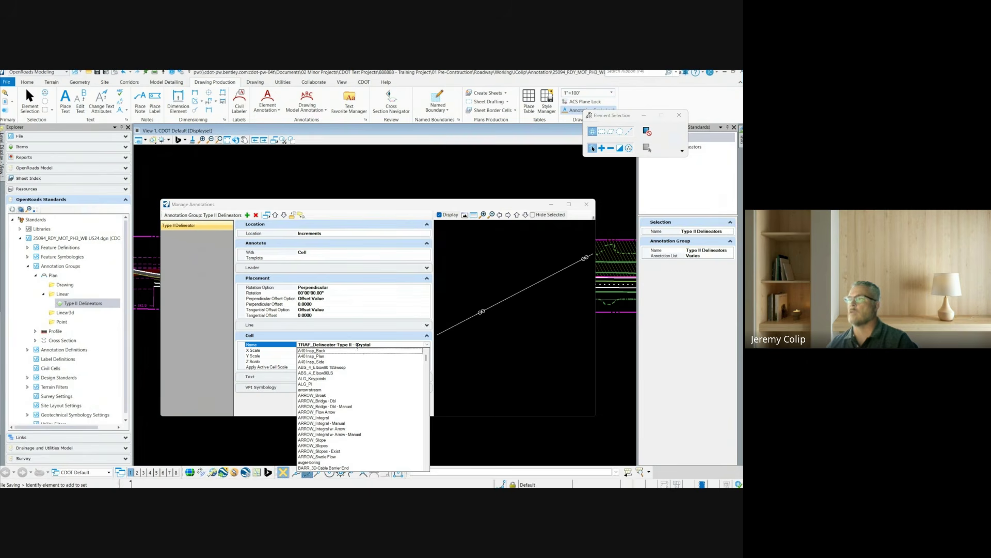
{"action": "left_click", "coordinate": [393, 344]}
{"action": "scroll", "coordinate": [506, 340], "scroll_direction": "down", "scroll_amount": 3}
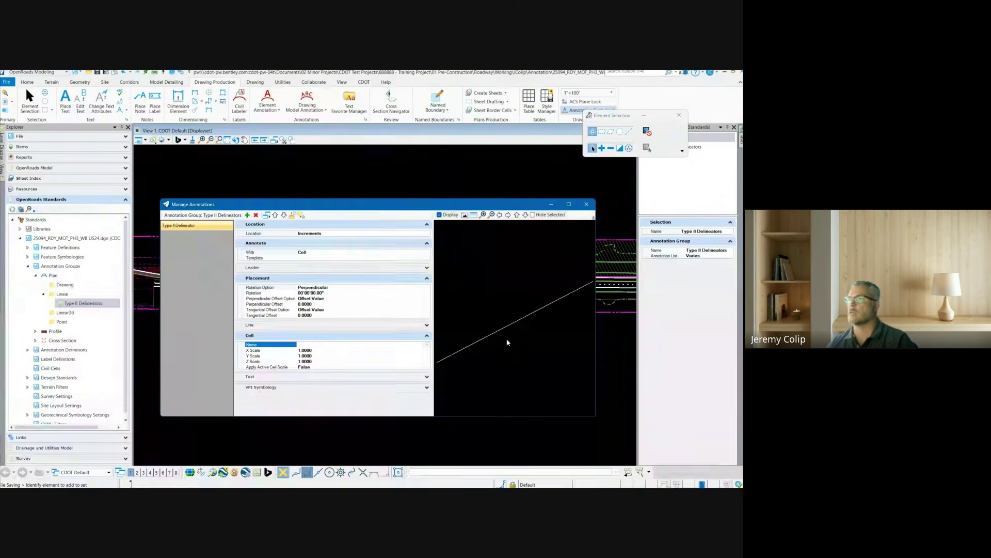
Assign the cell TRAF_Delineator-Type II - Crystal to the annotation again and inspect it up close in the preview
{"action": "left_click", "coordinate": [428, 343]}
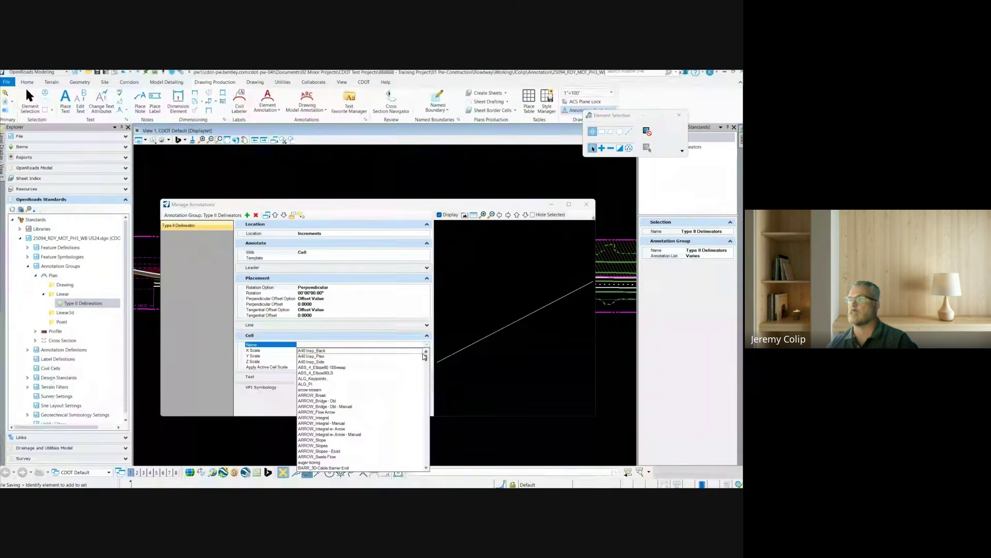
{"action": "scroll", "coordinate": [392, 379], "scroll_direction": "down", "scroll_amount": 15}
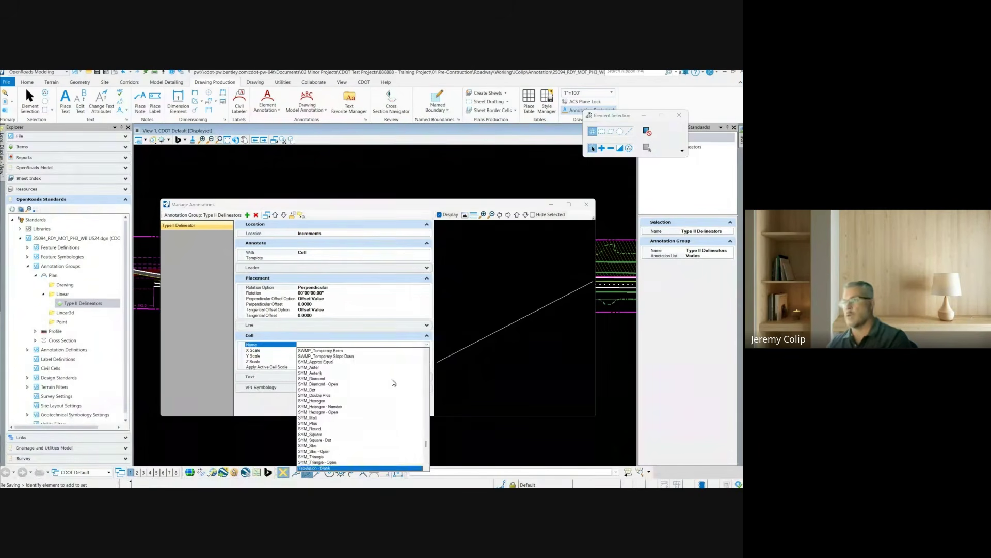
{"action": "scroll", "coordinate": [395, 404], "scroll_direction": "down", "scroll_amount": 10}
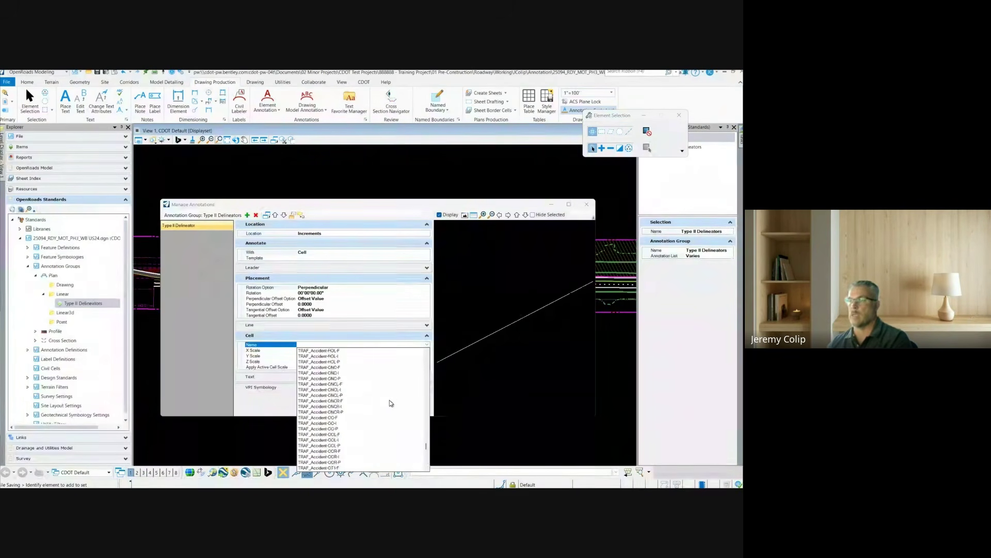
{"action": "scroll", "coordinate": [391, 402], "scroll_direction": "down", "scroll_amount": 7}
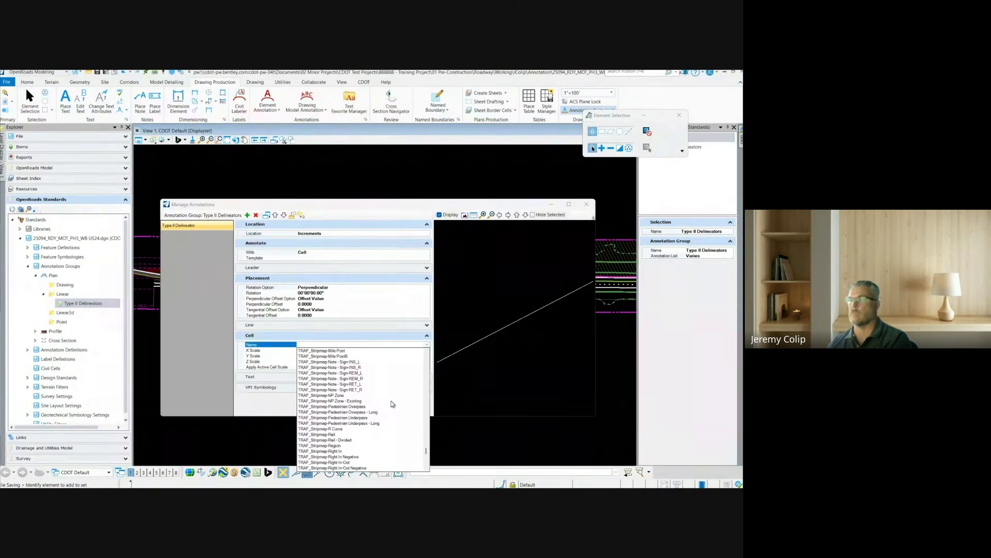
{"action": "scroll", "coordinate": [389, 400], "scroll_direction": "up", "scroll_amount": 6}
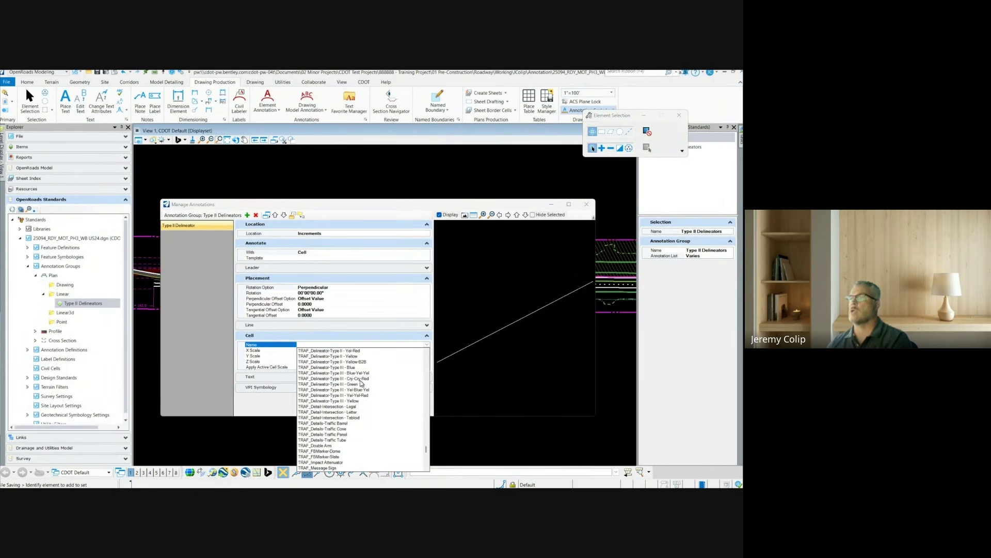
{"action": "scroll", "coordinate": [361, 382], "scroll_direction": "up", "scroll_amount": 2}
{"action": "left_click", "coordinate": [360, 381]}
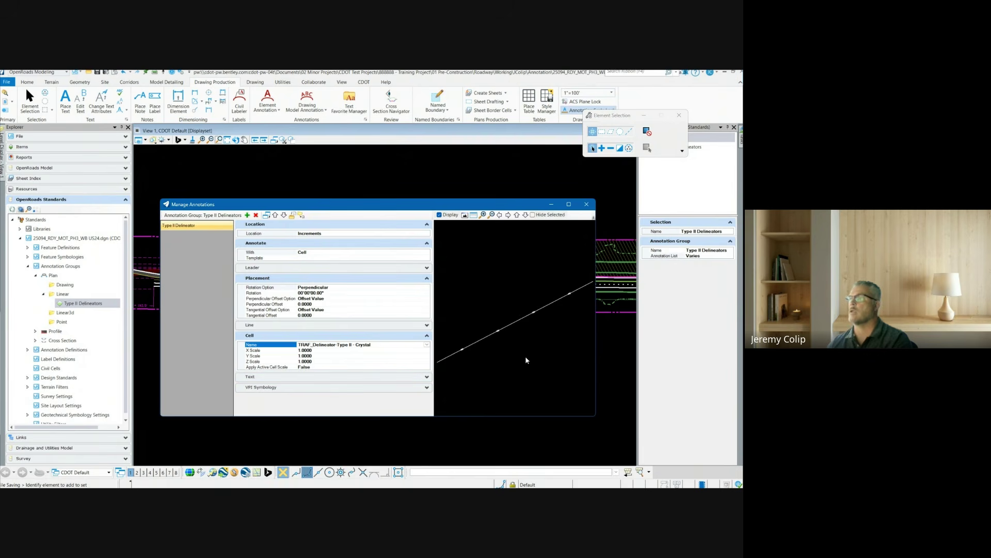
{"action": "scroll", "coordinate": [496, 347], "scroll_direction": "up", "scroll_amount": 4}
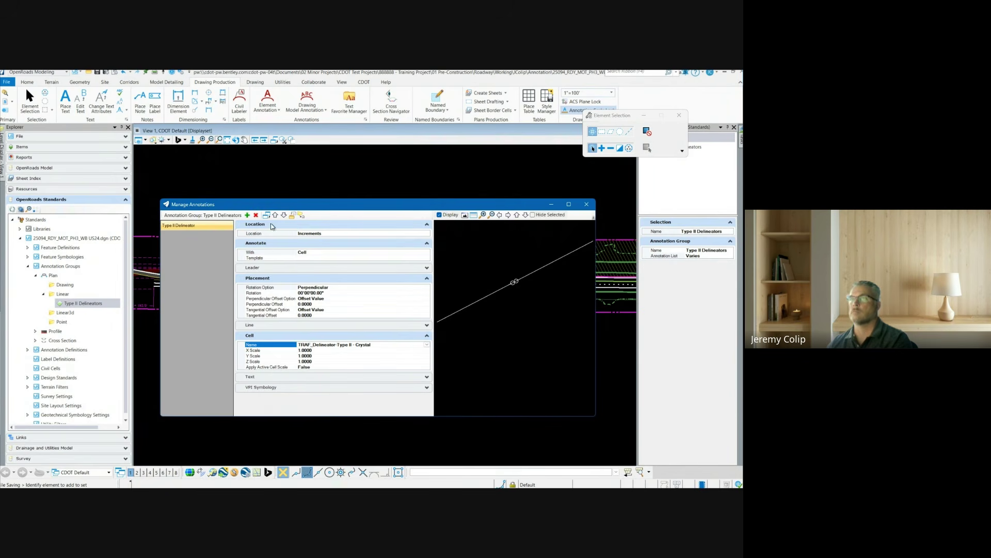
Export the Type II Delineator annotation to an XML file and close the annotation manager
{"action": "left_click", "coordinate": [304, 217]}
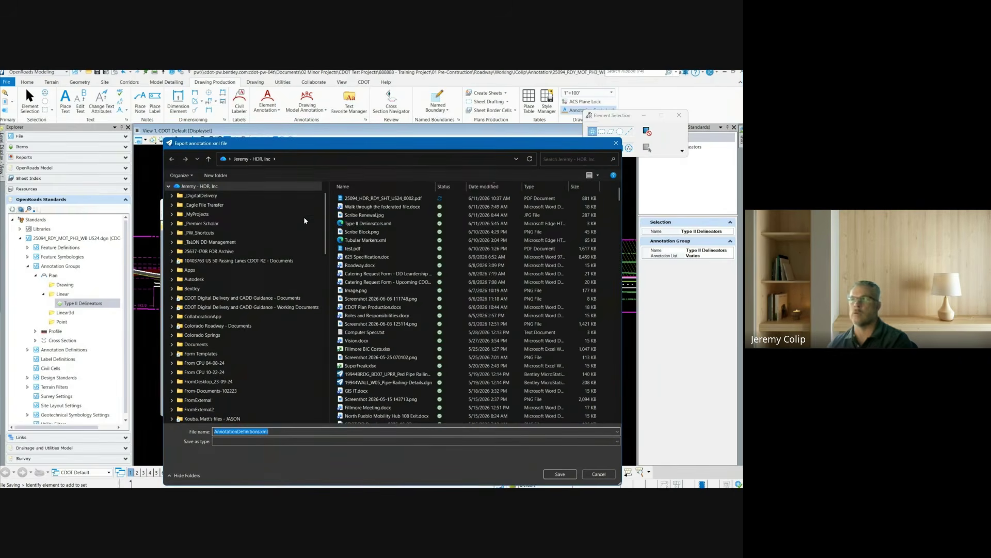
{"action": "key", "text": "Return"}
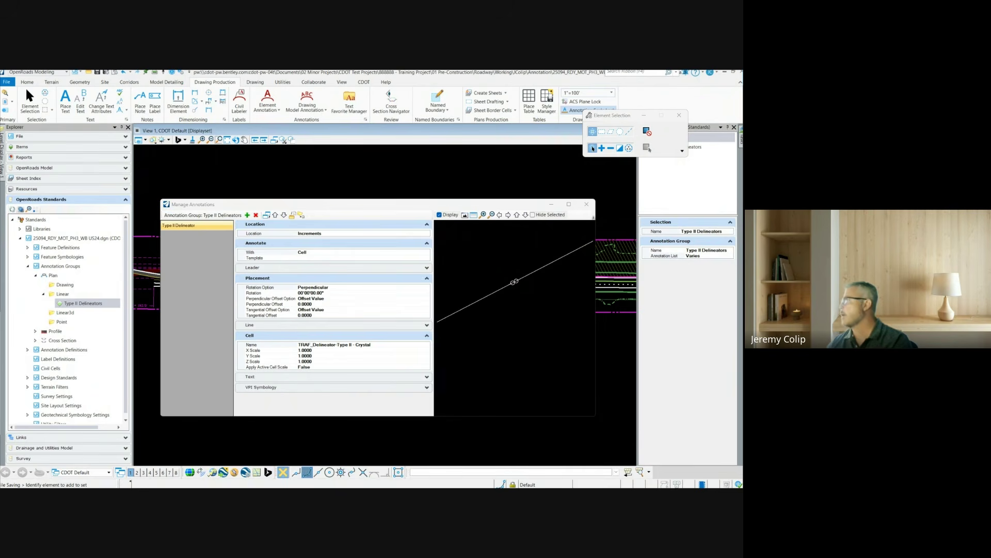
{"action": "left_click", "coordinate": [258, 344]}
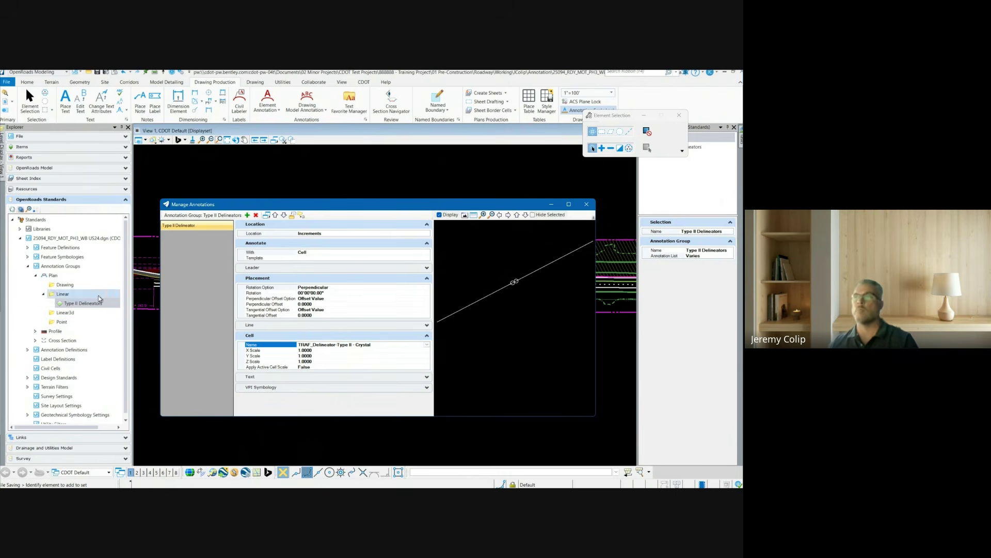
{"action": "left_click", "coordinate": [293, 216]}
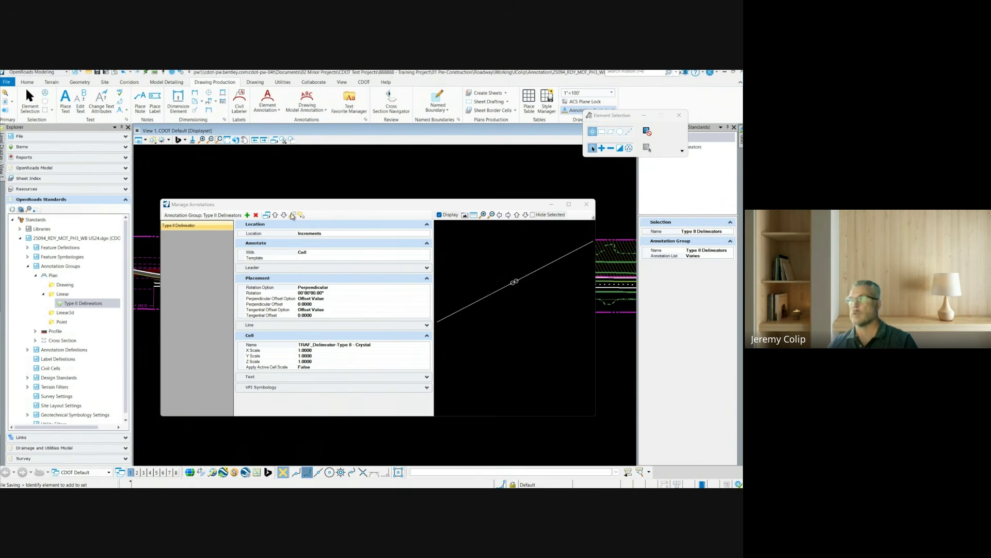
{"action": "left_click", "coordinate": [430, 357]}
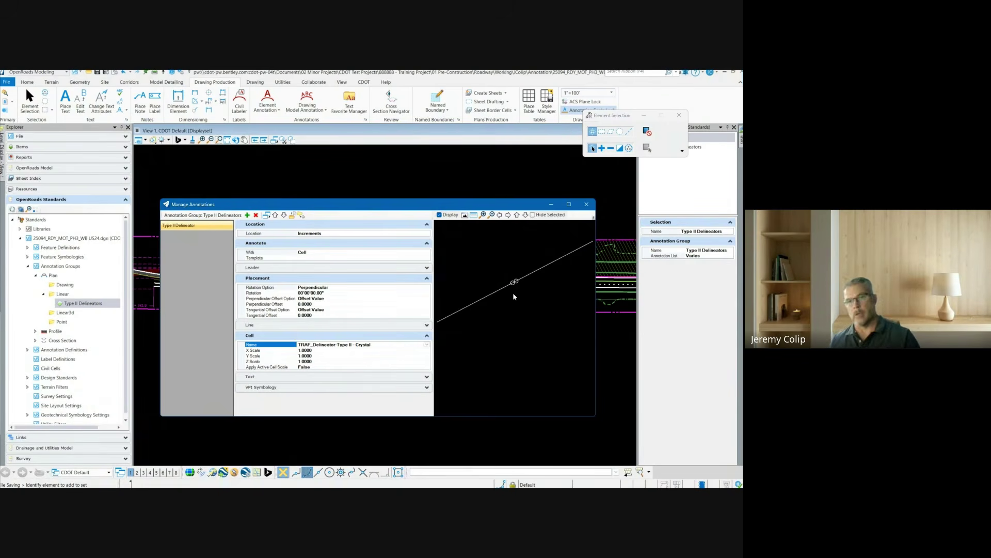
{"action": "left_click", "coordinate": [587, 204]}
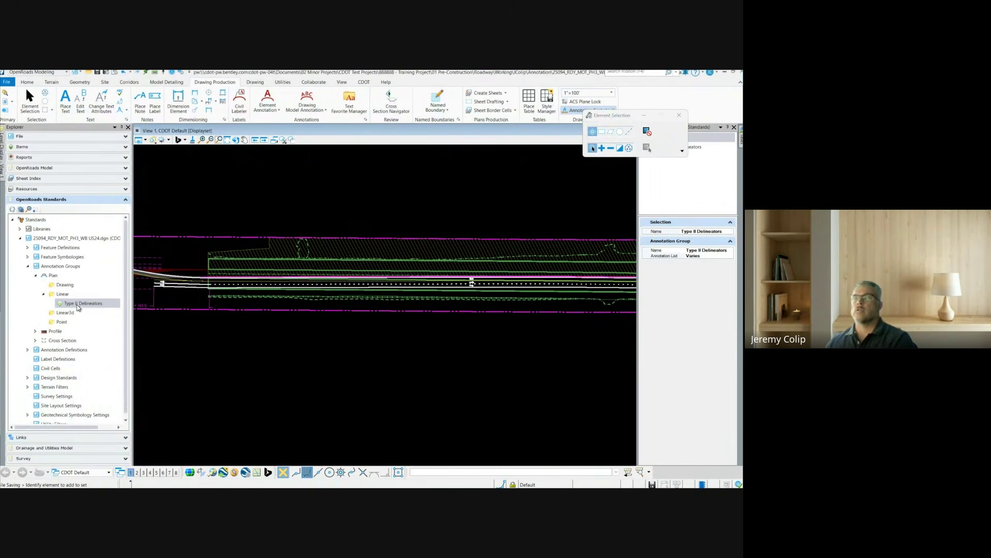
Set up Annotate Element to override the annotation group with Type II Delineators from the Plan Linear groups
{"action": "scroll", "coordinate": [225, 280], "scroll_direction": "up", "scroll_amount": 5}
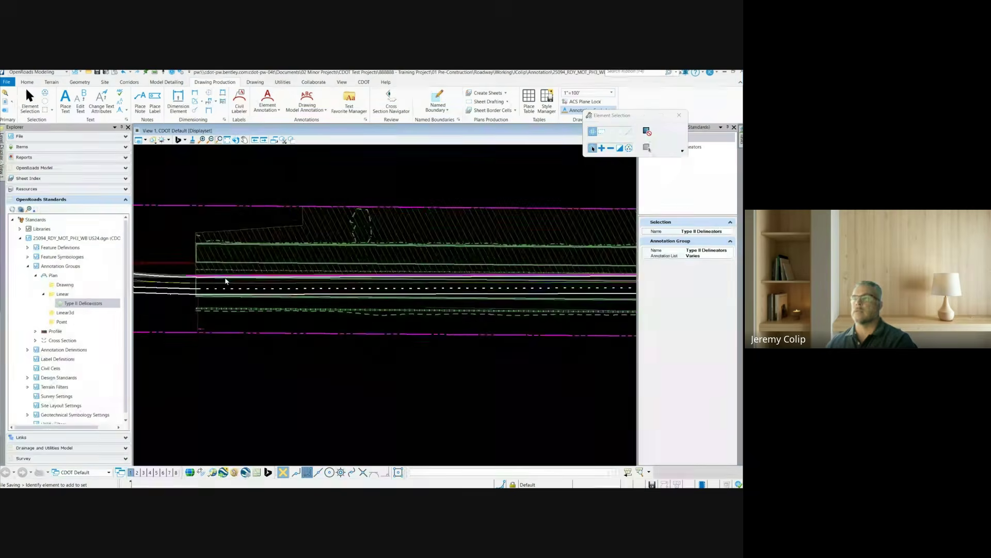
{"action": "left_click", "coordinate": [269, 109]}
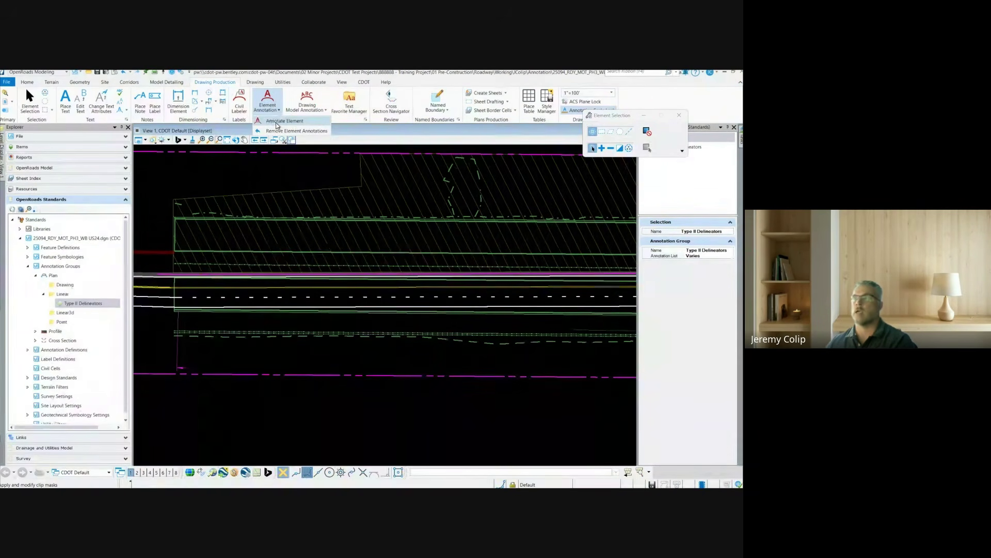
{"action": "left_click", "coordinate": [277, 124]}
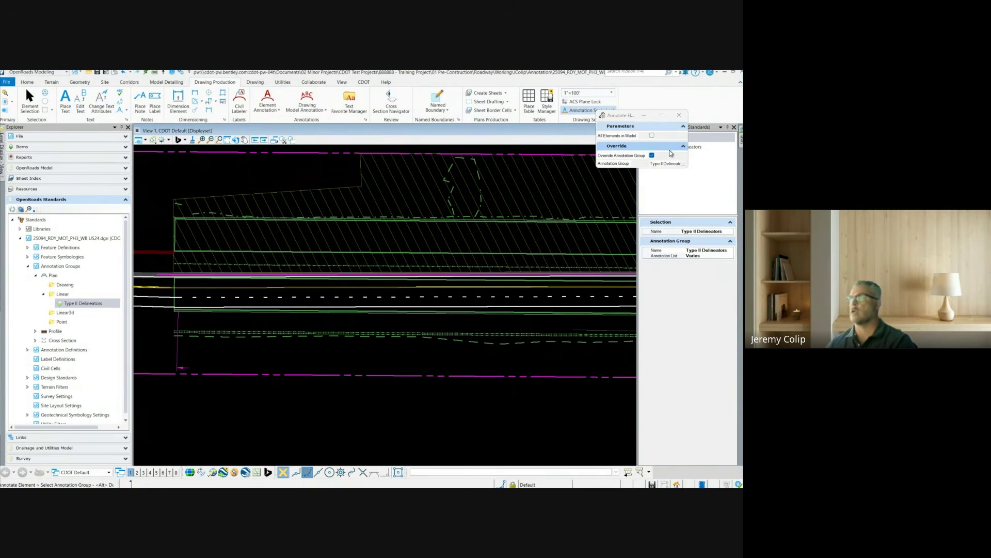
{"action": "left_click", "coordinate": [652, 156]}
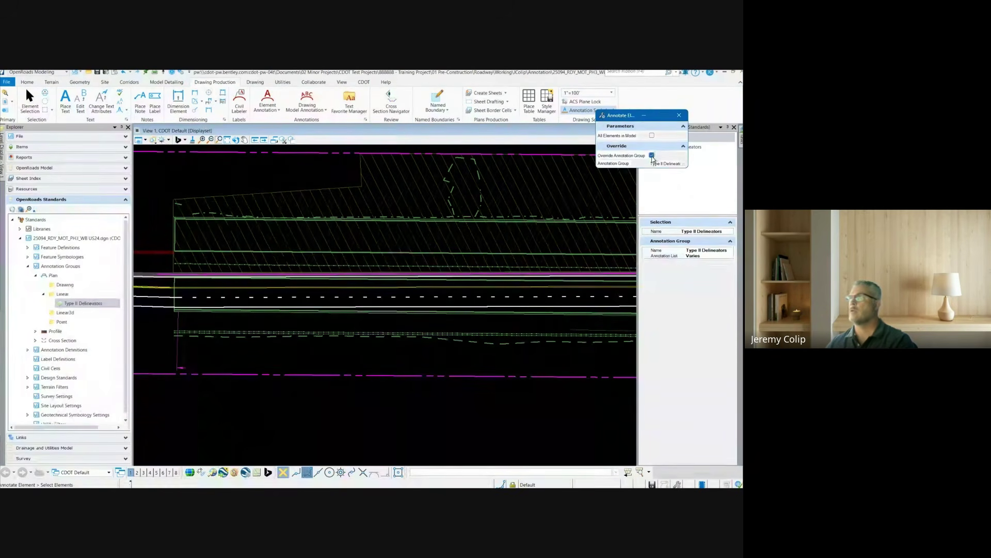
{"action": "left_click", "coordinate": [652, 155]}
{"action": "left_click_drag", "start_coordinate": [622, 116], "coordinate": [282, 112]}
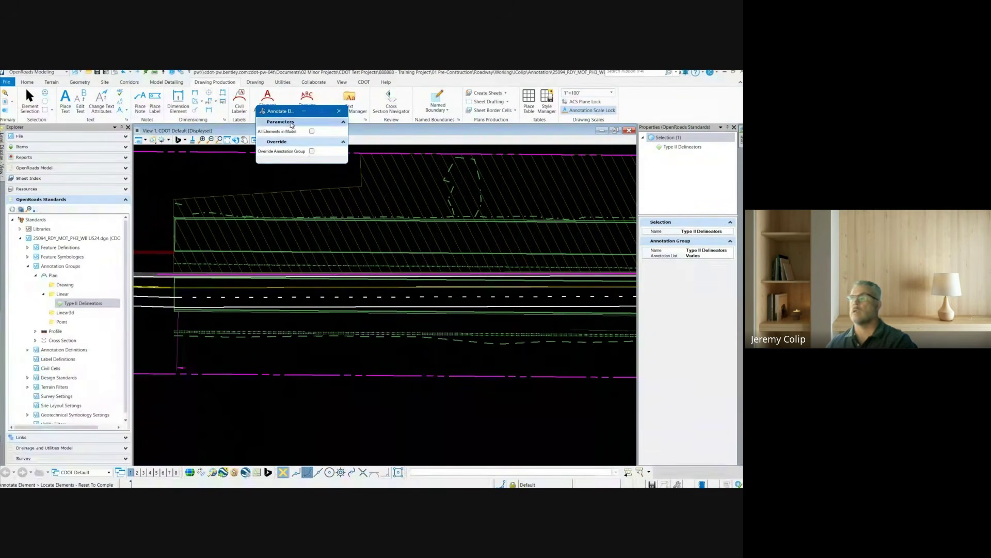
{"action": "left_click", "coordinate": [312, 151]}
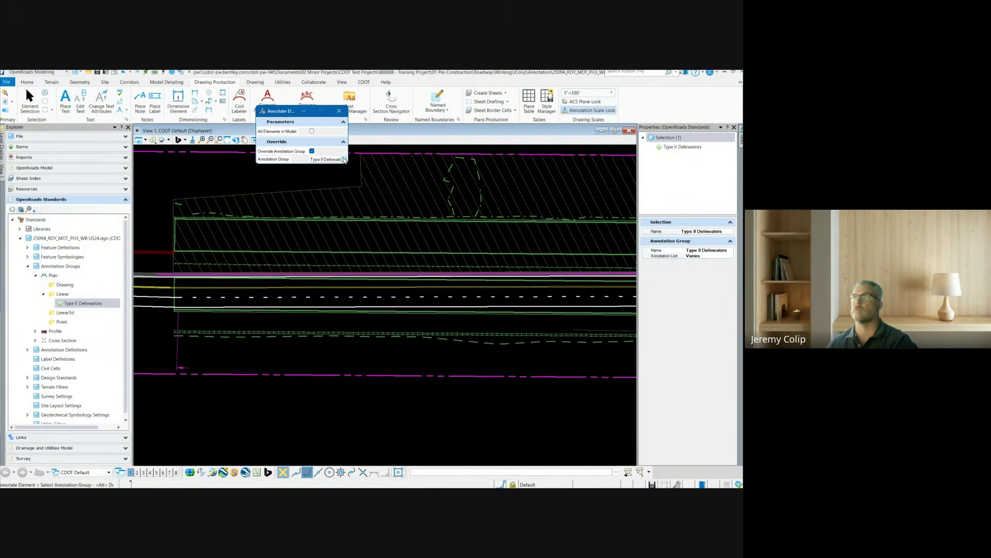
{"action": "left_click", "coordinate": [345, 160]}
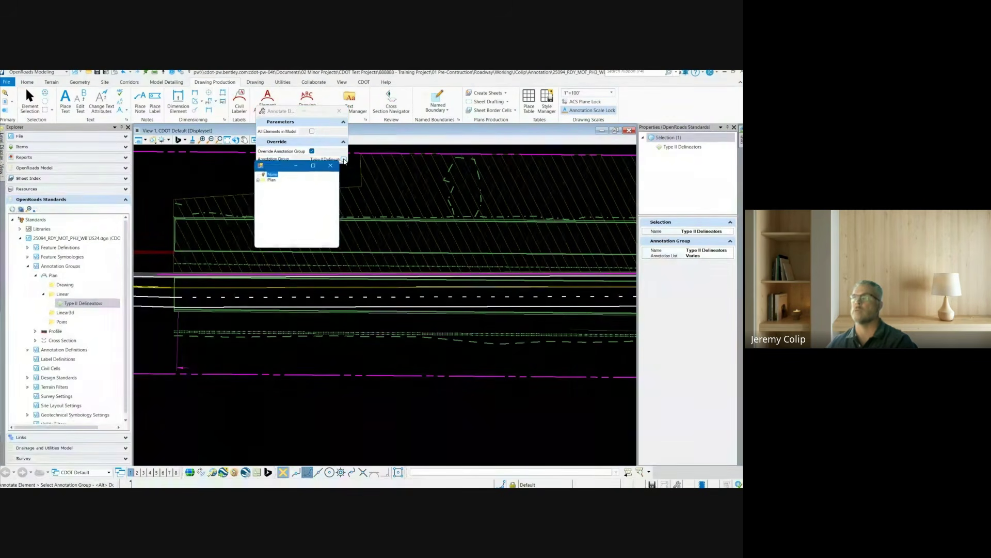
{"action": "left_click", "coordinate": [258, 179]}
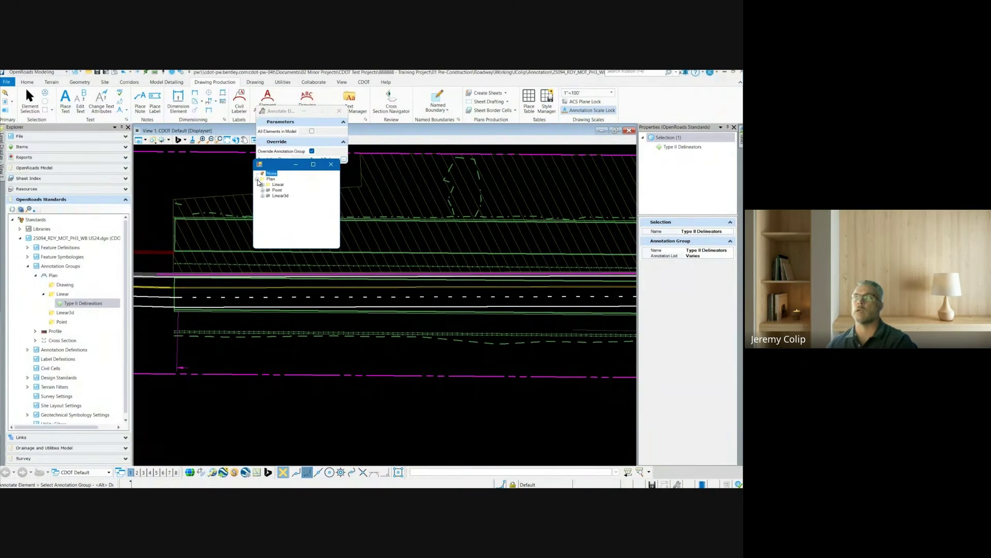
{"action": "left_click", "coordinate": [262, 184]}
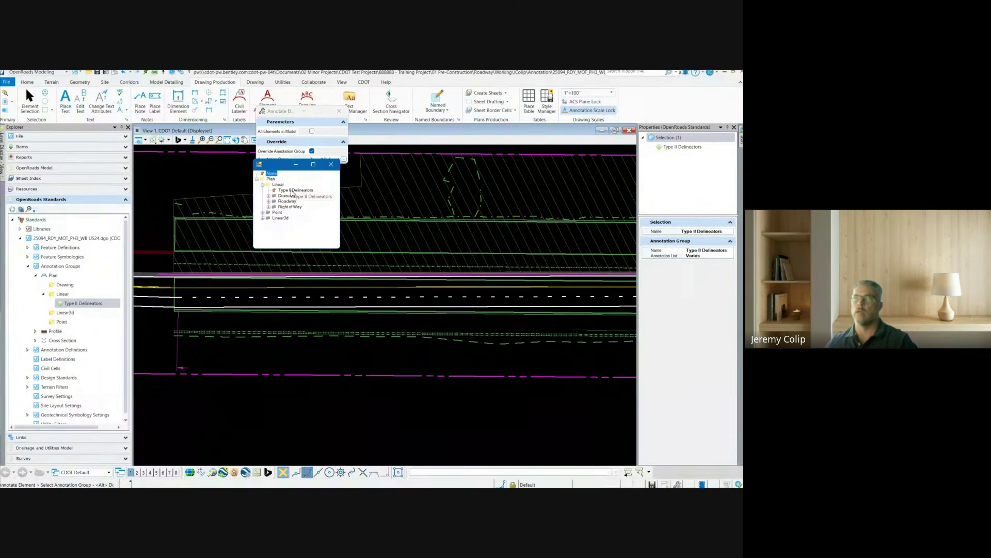
{"action": "double_click", "coordinate": [292, 190]}
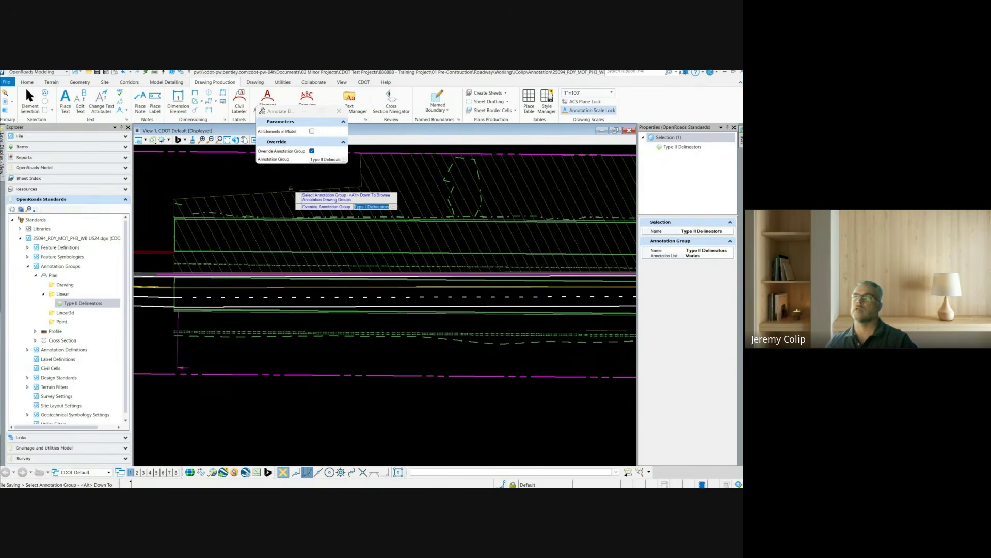
Annotate the magenta line along the upper side of the roadway with the chosen annotation group
{"action": "left_click", "coordinate": [226, 321]}
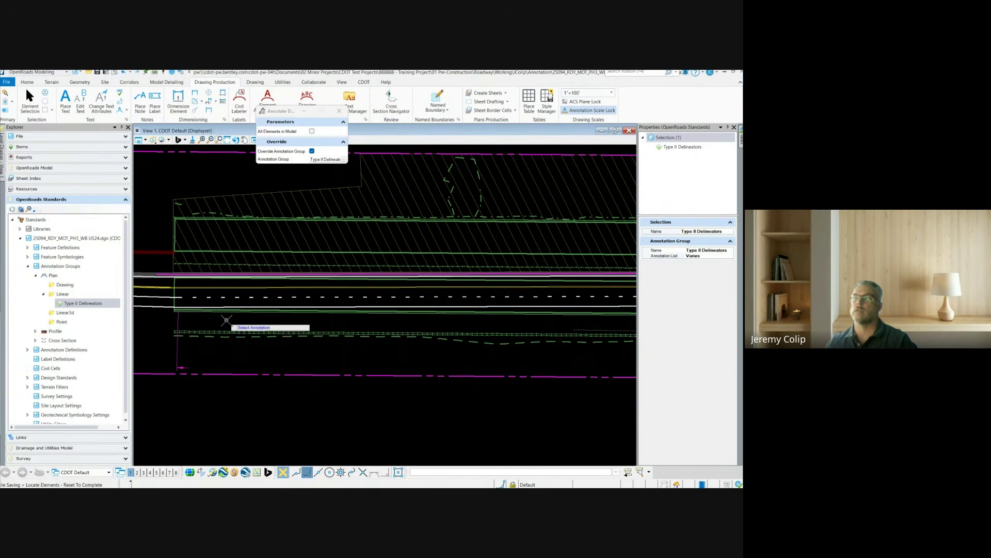
{"action": "scroll", "coordinate": [215, 277], "scroll_direction": "up", "scroll_amount": 3}
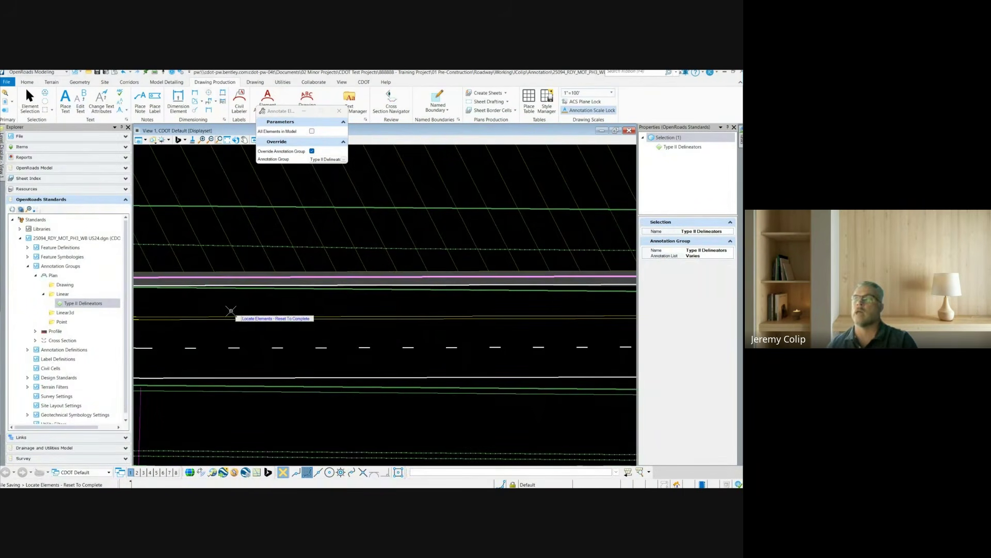
{"action": "right_click", "coordinate": [370, 300]}
Examine the delineator cells along the annotated roadway line, checking a single cell up close and their spacing along the corridor
{"action": "scroll", "coordinate": [381, 308], "scroll_direction": "down", "scroll_amount": 2}
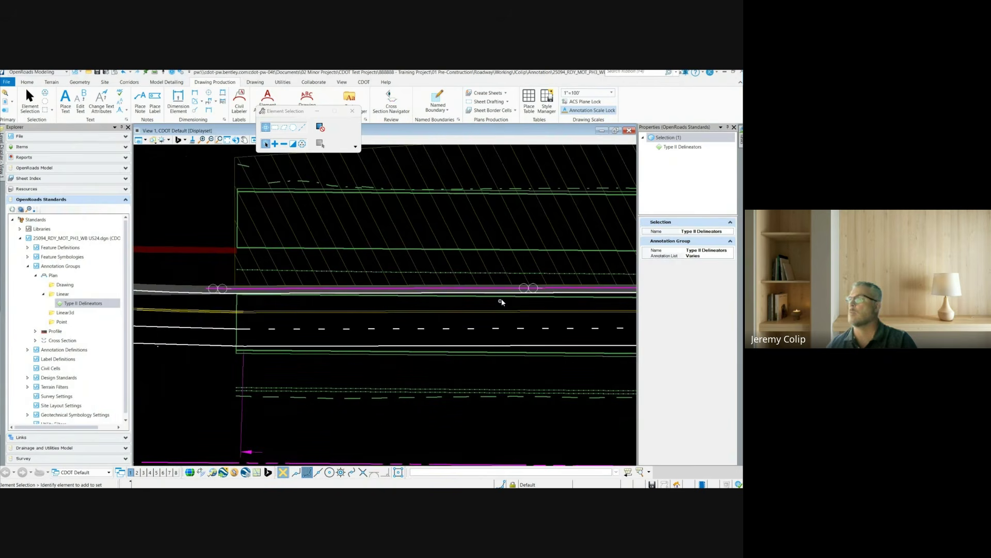
{"action": "scroll", "coordinate": [268, 304], "scroll_direction": "down", "scroll_amount": 3}
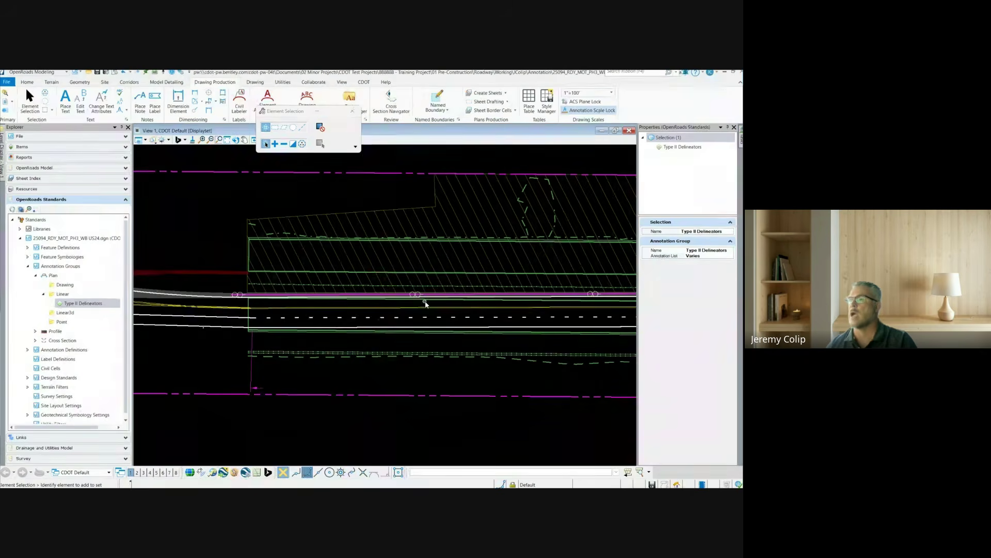
{"action": "scroll", "coordinate": [419, 298], "scroll_direction": "up", "scroll_amount": 3}
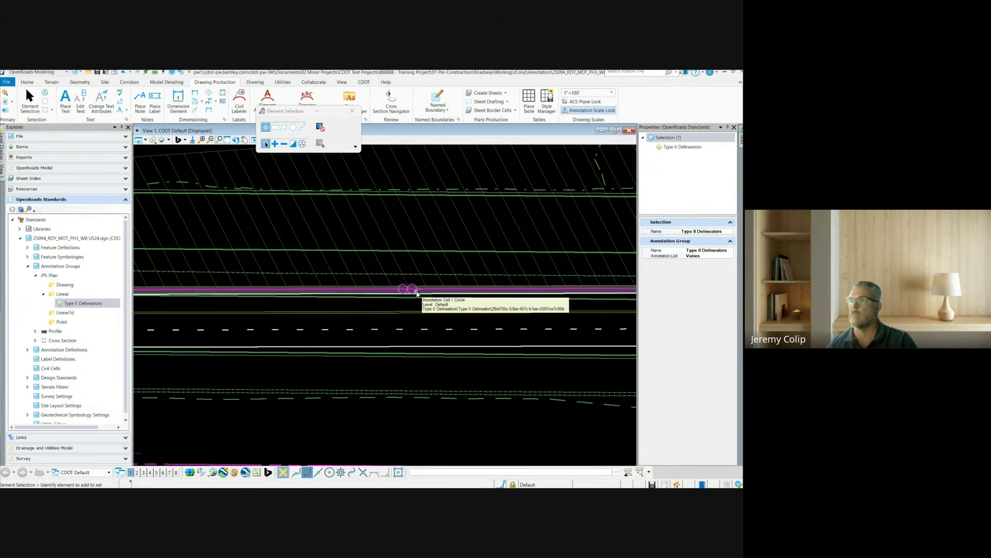
{"action": "scroll", "coordinate": [315, 318], "scroll_direction": "down", "scroll_amount": 2}
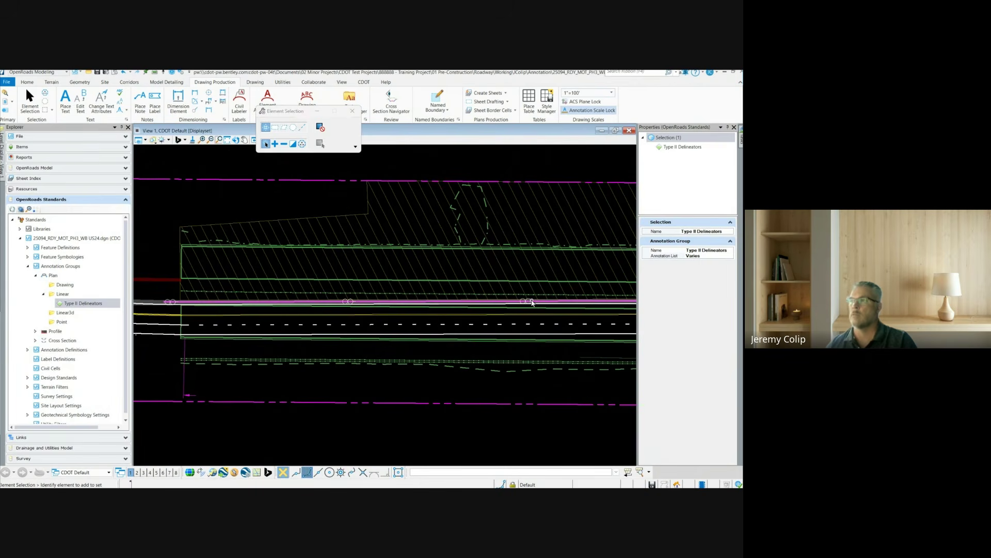
{"action": "scroll", "coordinate": [310, 313], "scroll_direction": "down", "scroll_amount": 3}
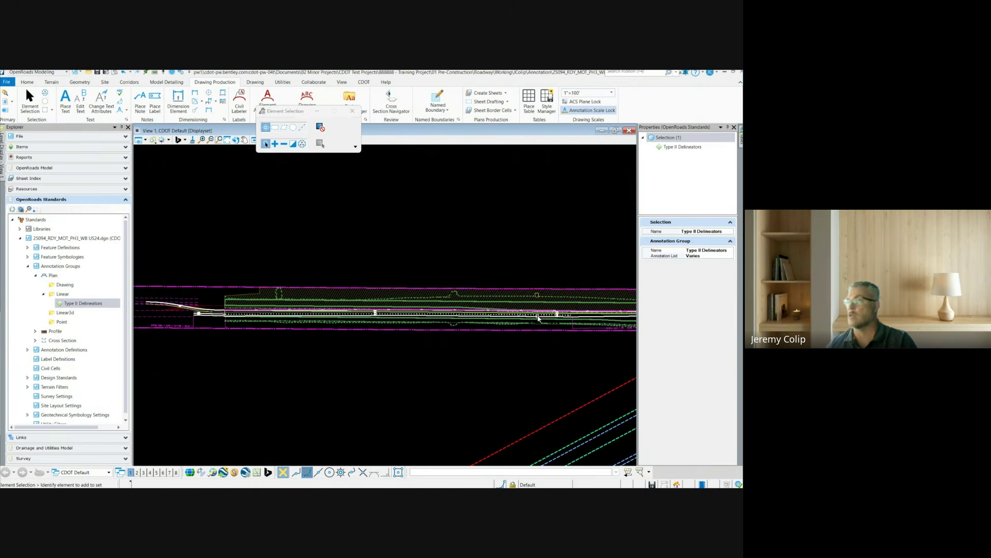
{"action": "scroll", "coordinate": [447, 317], "scroll_direction": "up", "scroll_amount": 3}
{"action": "scroll", "coordinate": [404, 330], "scroll_direction": "down", "scroll_amount": 3}
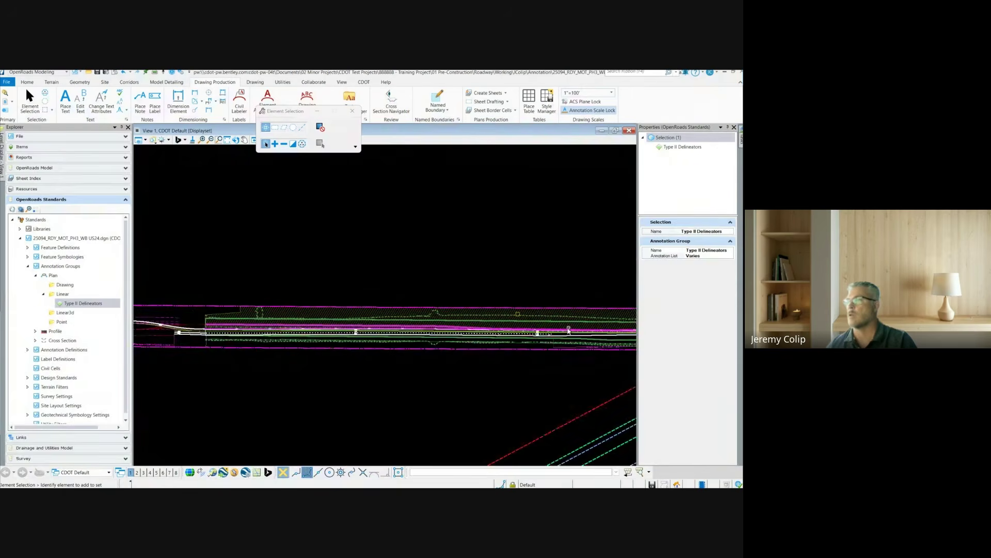
{"action": "scroll", "coordinate": [404, 330], "scroll_direction": "up", "scroll_amount": 5}
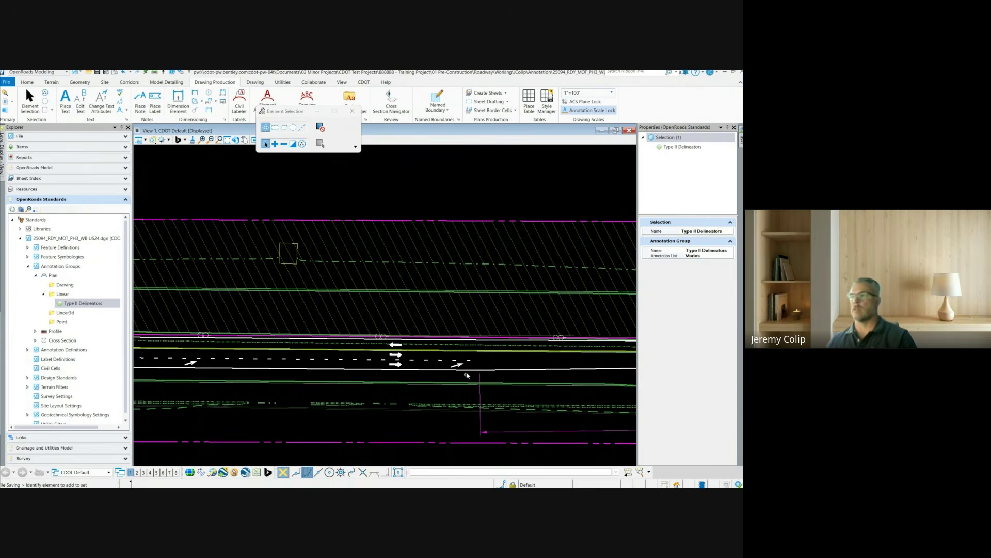
Inspect the delineator cells along the magenta line through the intersection to the line's end, moving the Element Selection window clear of the annotation tools
{"action": "scroll", "coordinate": [244, 344], "scroll_direction": "down", "scroll_amount": 5}
{"action": "scroll", "coordinate": [565, 345], "scroll_direction": "up", "scroll_amount": 5}
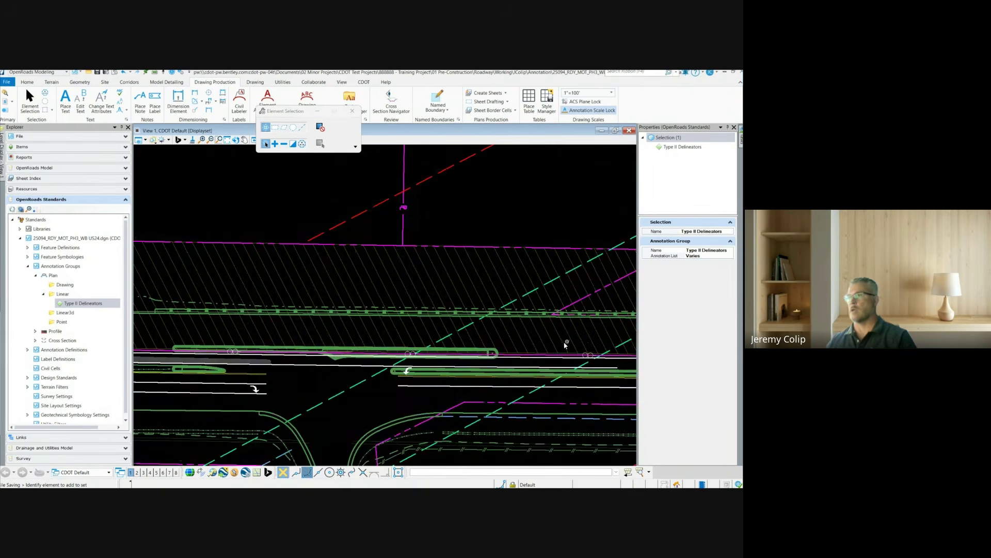
{"action": "scroll", "coordinate": [410, 397], "scroll_direction": "up", "scroll_amount": 2}
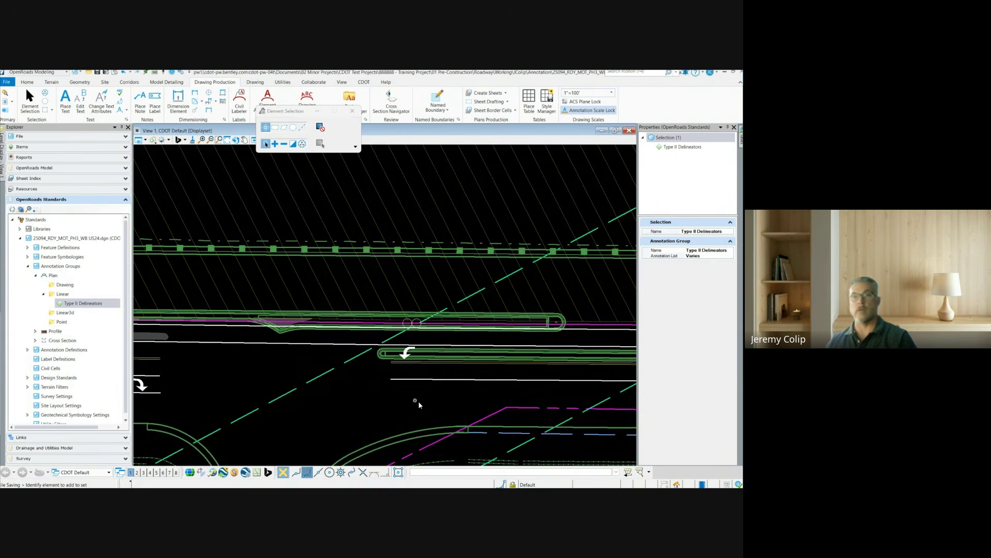
{"action": "middle_click_drag", "start_coordinate": [481, 398], "coordinate": [210, 368]}
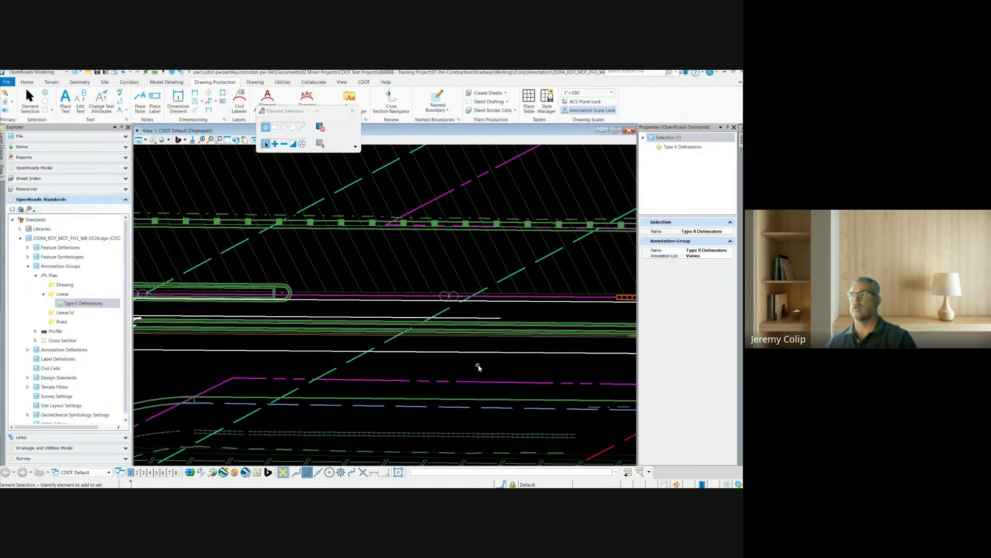
{"action": "middle_click_drag", "start_coordinate": [480, 365], "coordinate": [442, 379]}
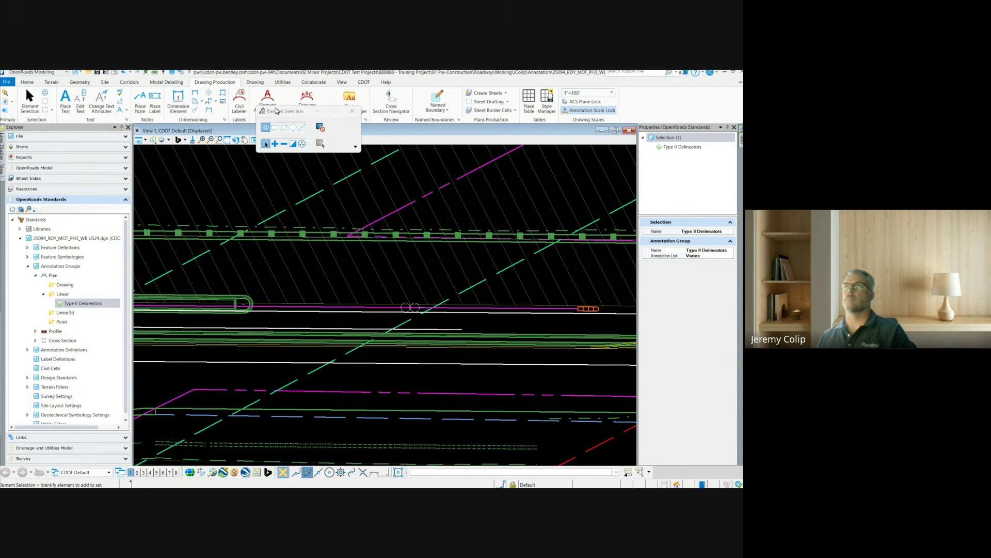
{"action": "left_click_drag", "start_coordinate": [286, 111], "coordinate": [482, 162]}
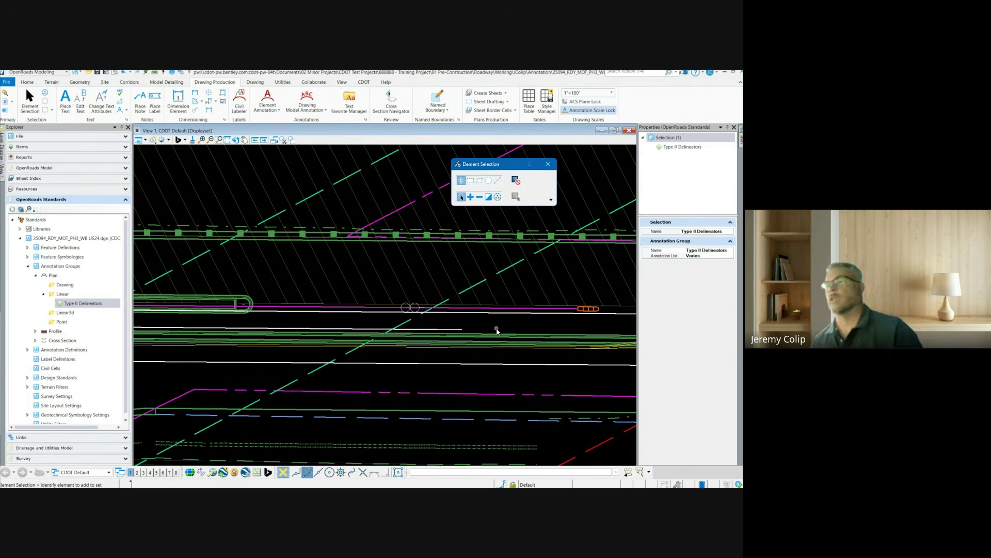
Inspect the properties of the delineator cell nearest the end of the magenta line, then clear the selection
{"action": "right_click", "coordinate": [117, 303]}
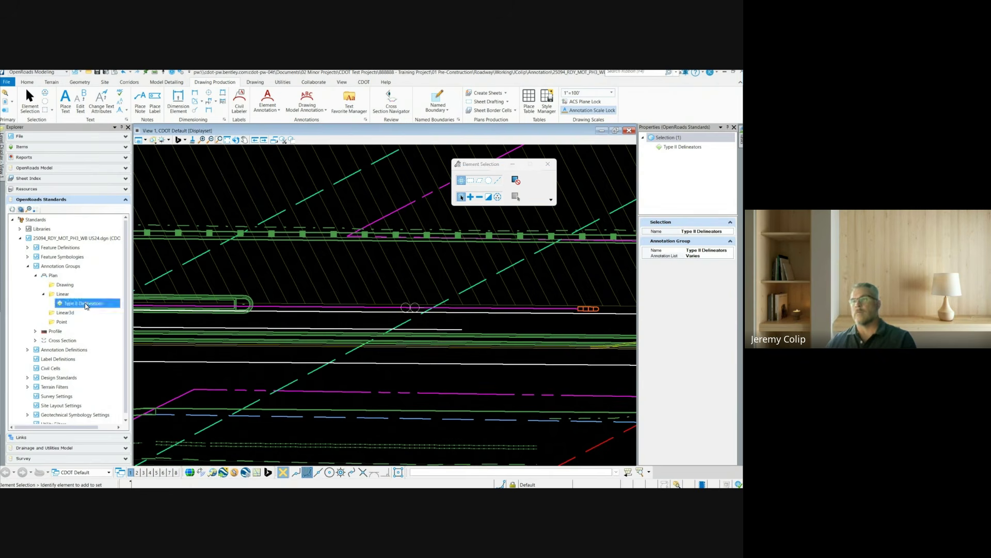
{"action": "left_click", "coordinate": [77, 304]}
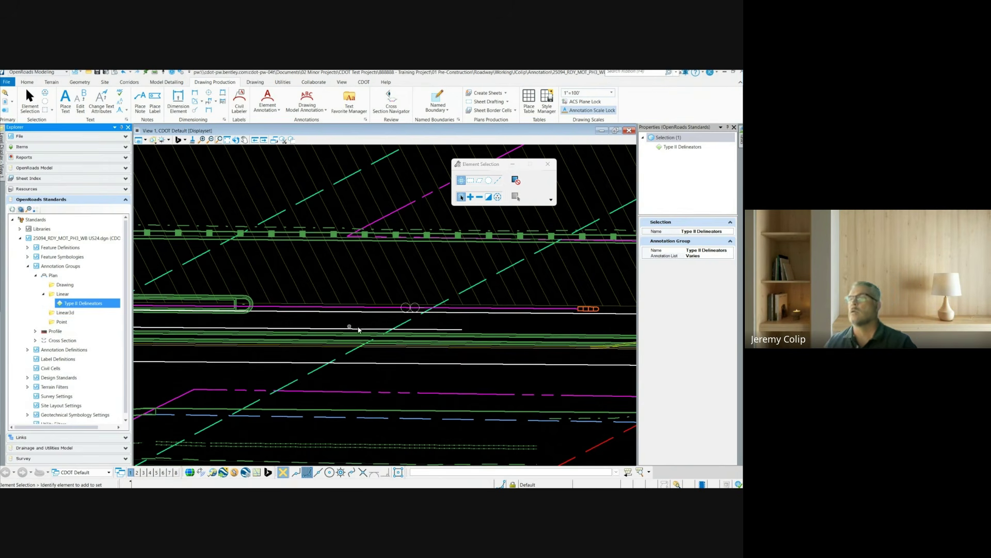
{"action": "scroll", "coordinate": [416, 313], "scroll_direction": "up", "scroll_amount": 2}
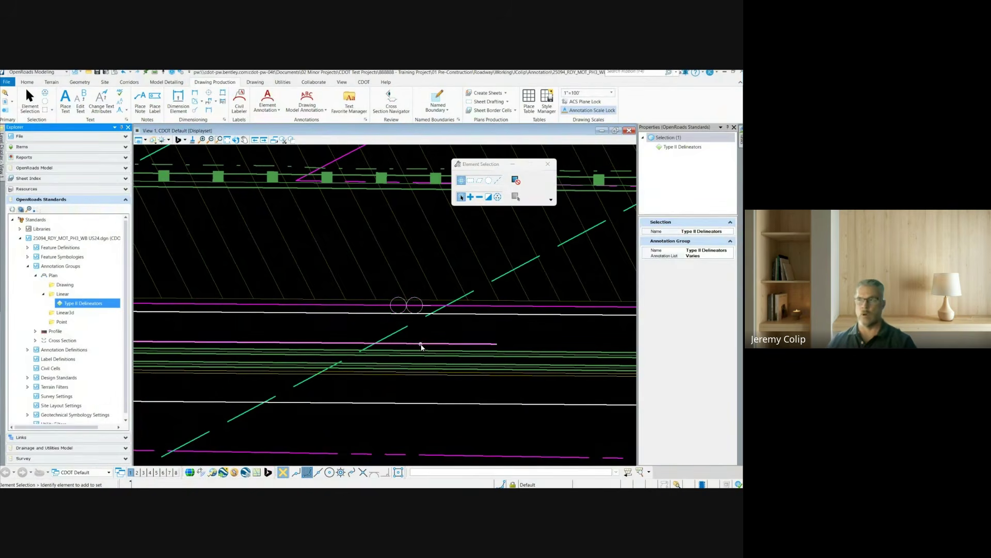
{"action": "left_click", "coordinate": [422, 312]}
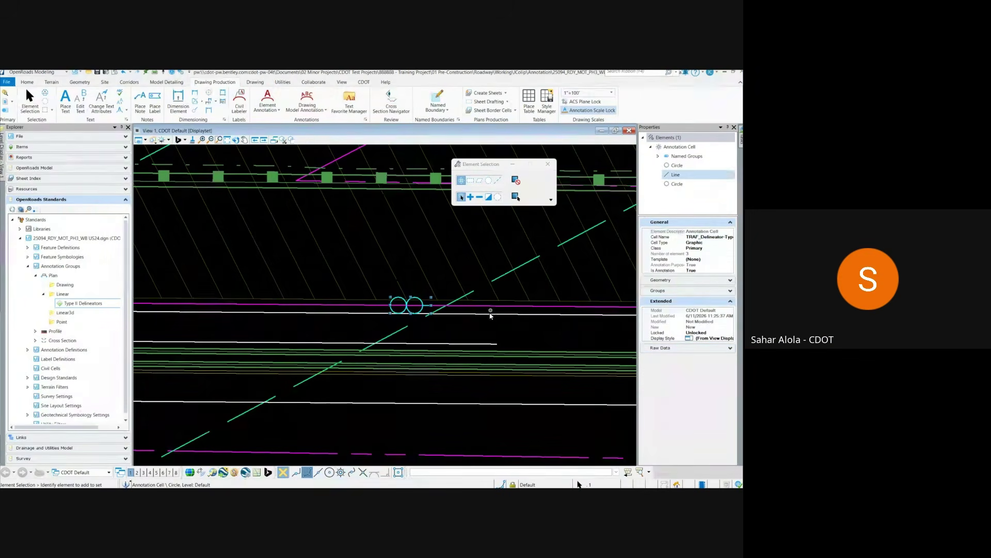
{"action": "left_click", "coordinate": [479, 333]}
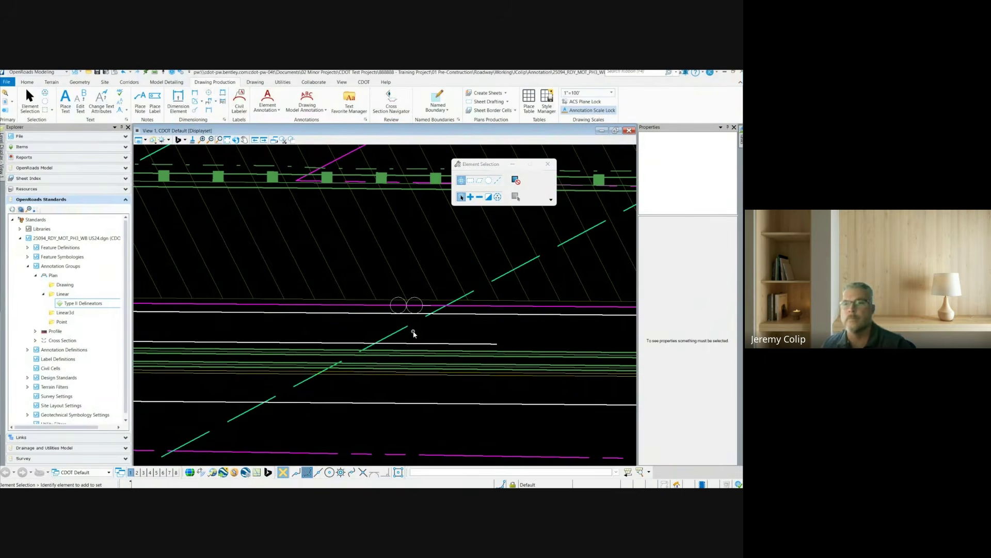
Examine the delineator cells back along the corridor toward its start, checking one cell on the magenta line up close
{"action": "scroll", "coordinate": [512, 339], "scroll_direction": "down", "scroll_amount": 2}
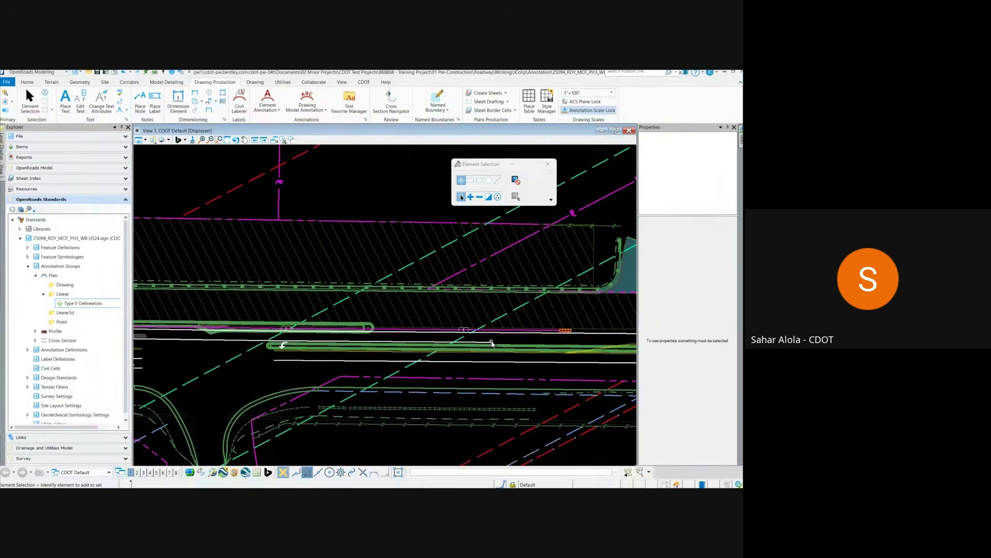
{"action": "scroll", "coordinate": [523, 343], "scroll_direction": "down", "scroll_amount": 3}
{"action": "middle_click_drag", "start_coordinate": [201, 336], "coordinate": [558, 348]}
{"action": "middle_click_drag", "start_coordinate": [254, 357], "coordinate": [581, 336]}
{"action": "middle_click_drag", "start_coordinate": [213, 344], "coordinate": [410, 350]}
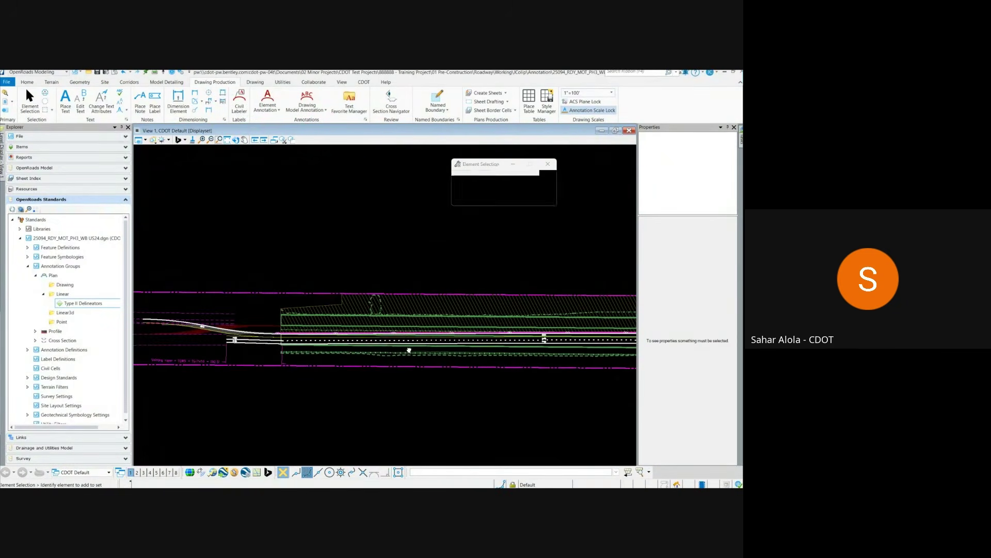
{"action": "scroll", "coordinate": [384, 345], "scroll_direction": "up", "scroll_amount": 4}
{"action": "scroll", "coordinate": [439, 296], "scroll_direction": "up", "scroll_amount": 1}
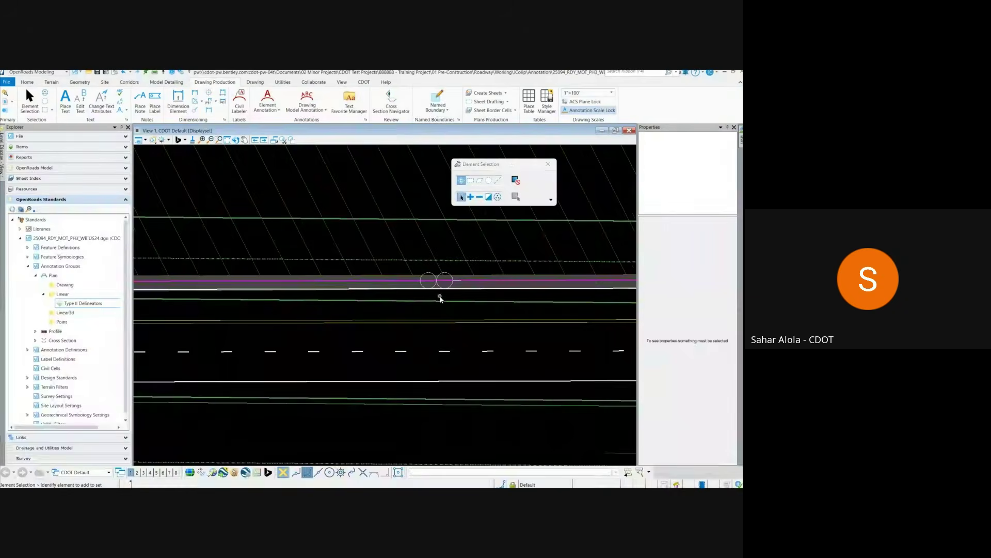
{"action": "middle_click_drag", "start_coordinate": [416, 315], "coordinate": [261, 322]}
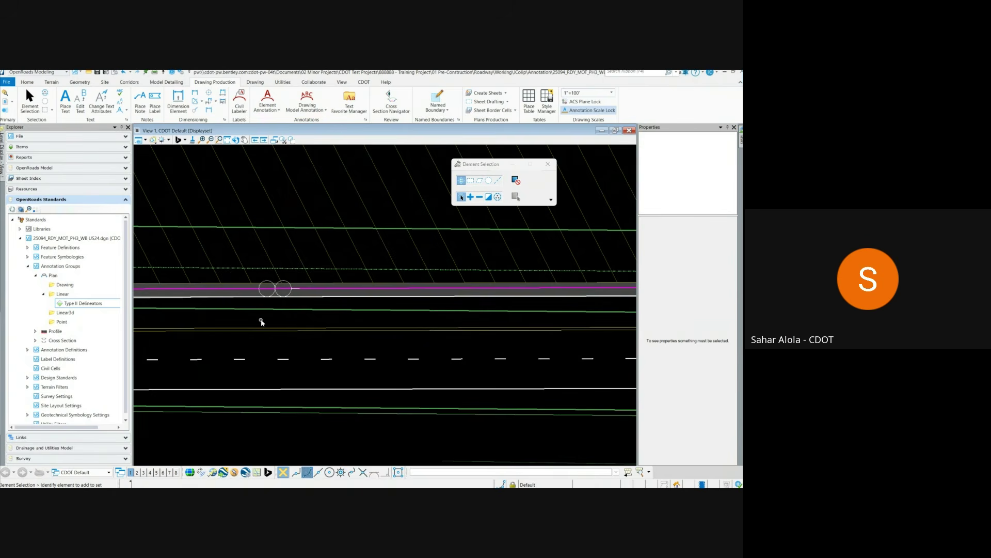
Show the Select By Attributes tool in the Home Selection group
{"action": "left_click", "coordinate": [82, 84]}
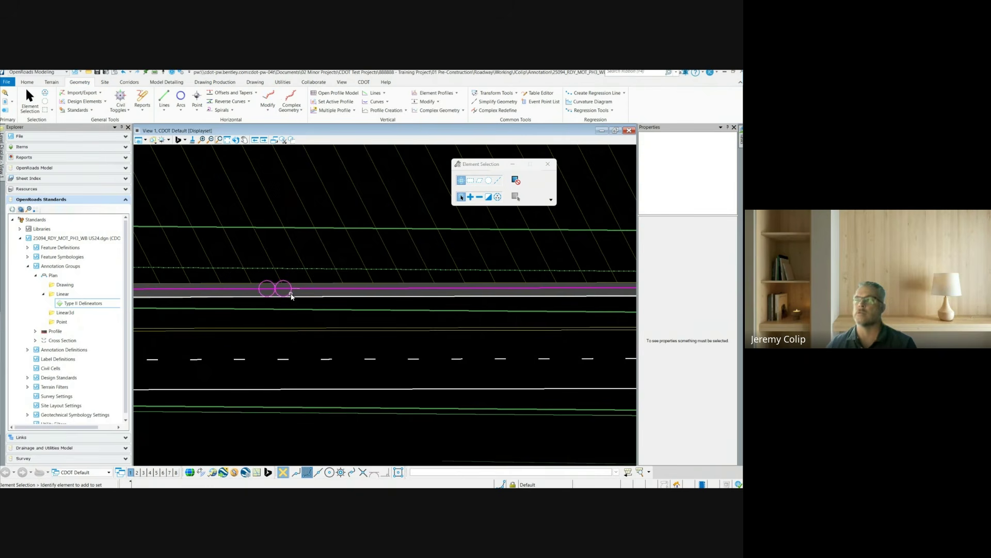
{"action": "left_click", "coordinate": [37, 85]}
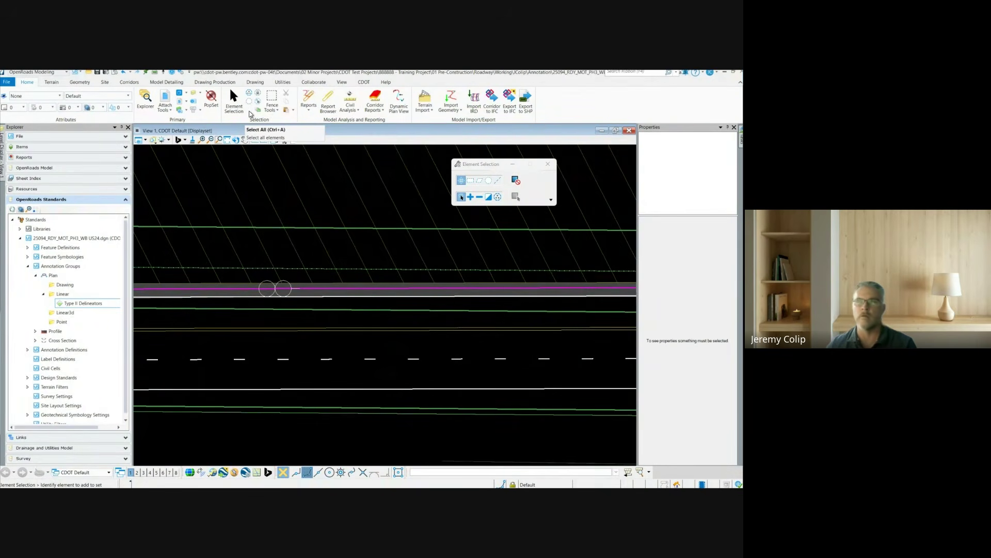
{"action": "right_click", "coordinate": [250, 114]}
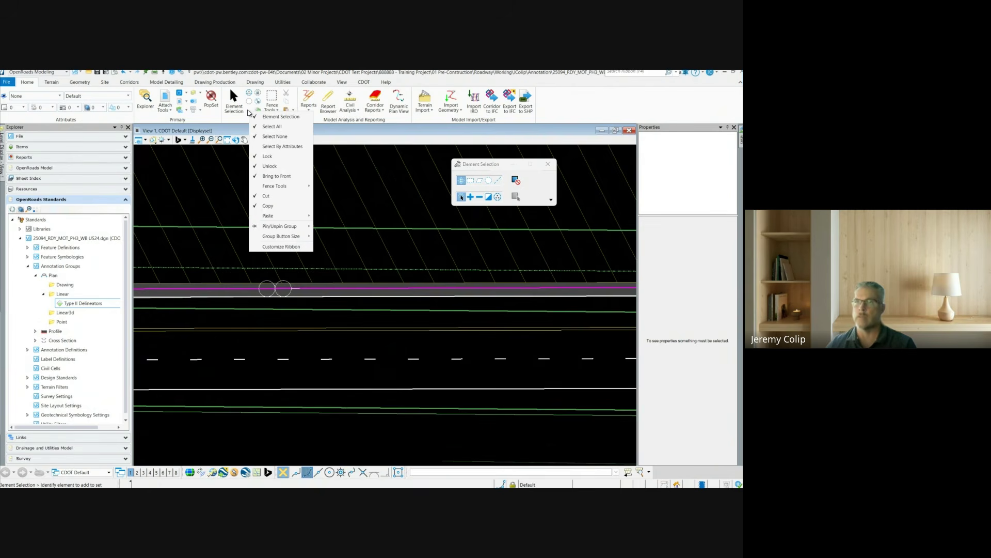
{"action": "left_click", "coordinate": [271, 148]}
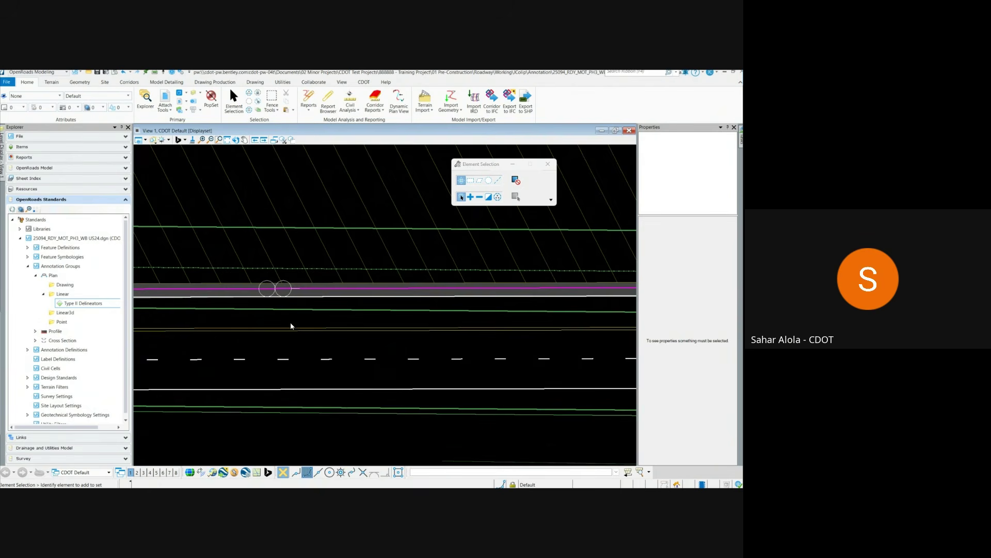
{"action": "right_click", "coordinate": [255, 110]}
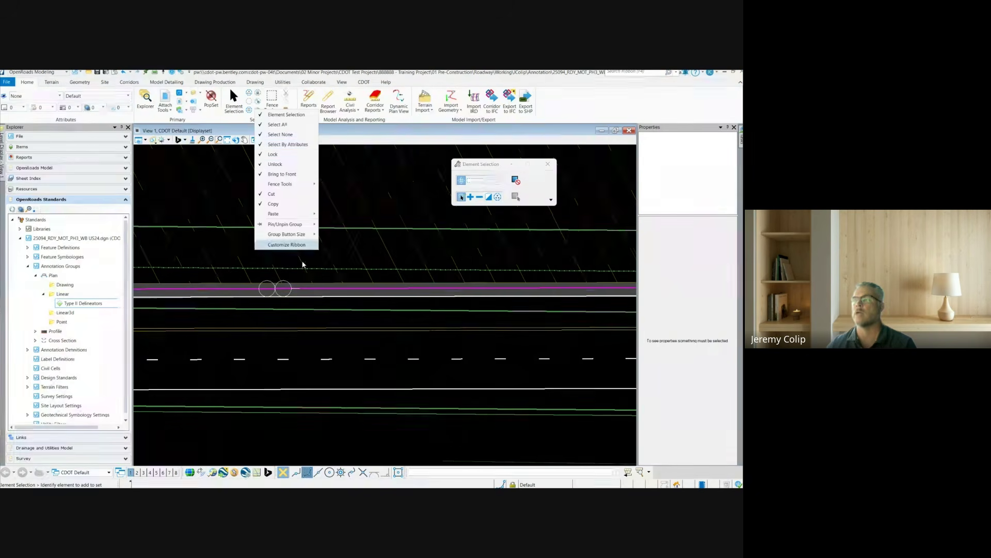
{"action": "left_click", "coordinate": [301, 315]}
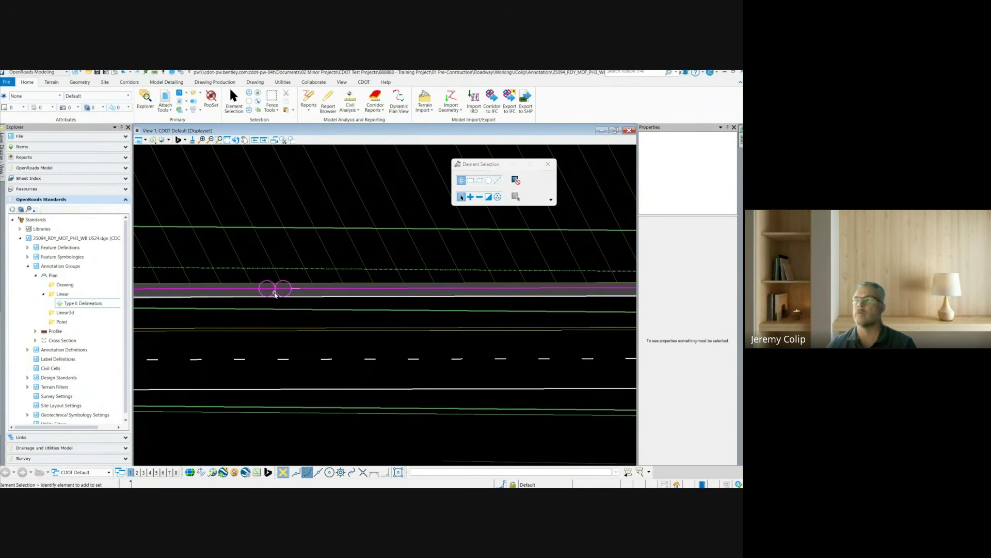